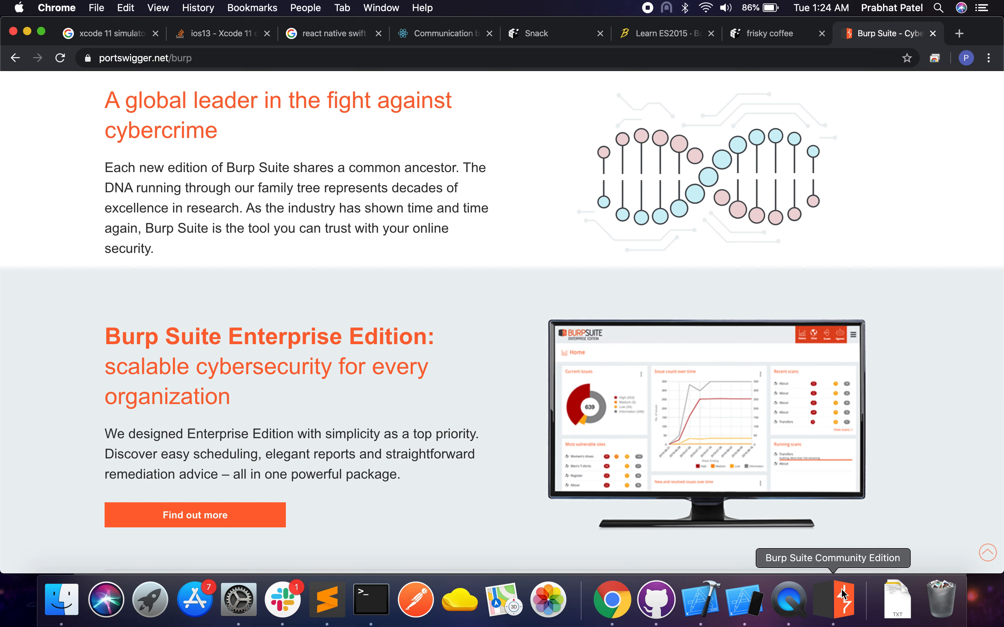
Step: Restart Burp Suite Community Edition with a temporary project that uses the Burp defaults
click(835, 601)
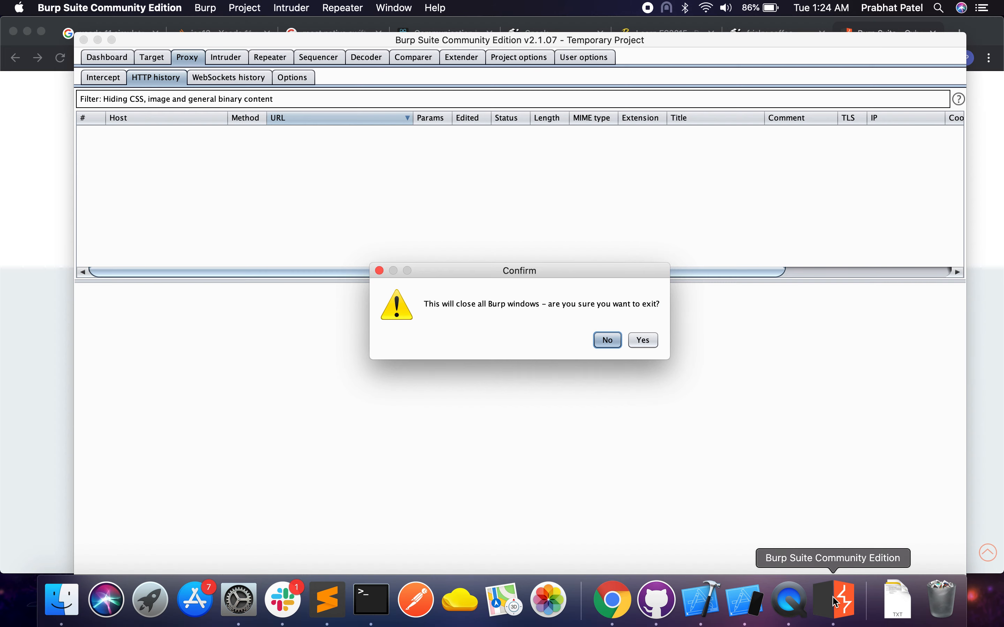
click(642, 340)
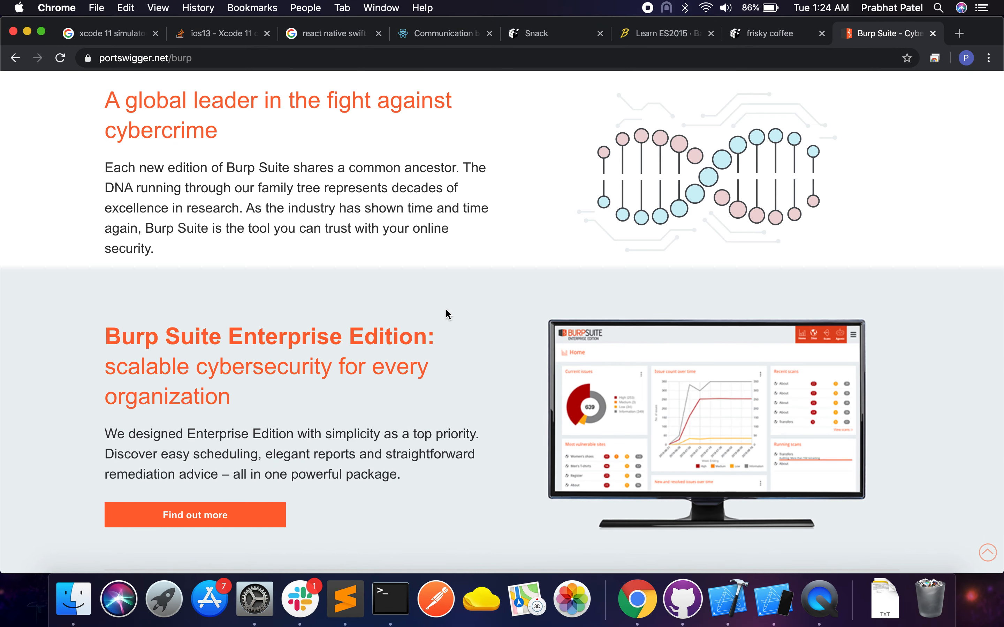
key(super+space)
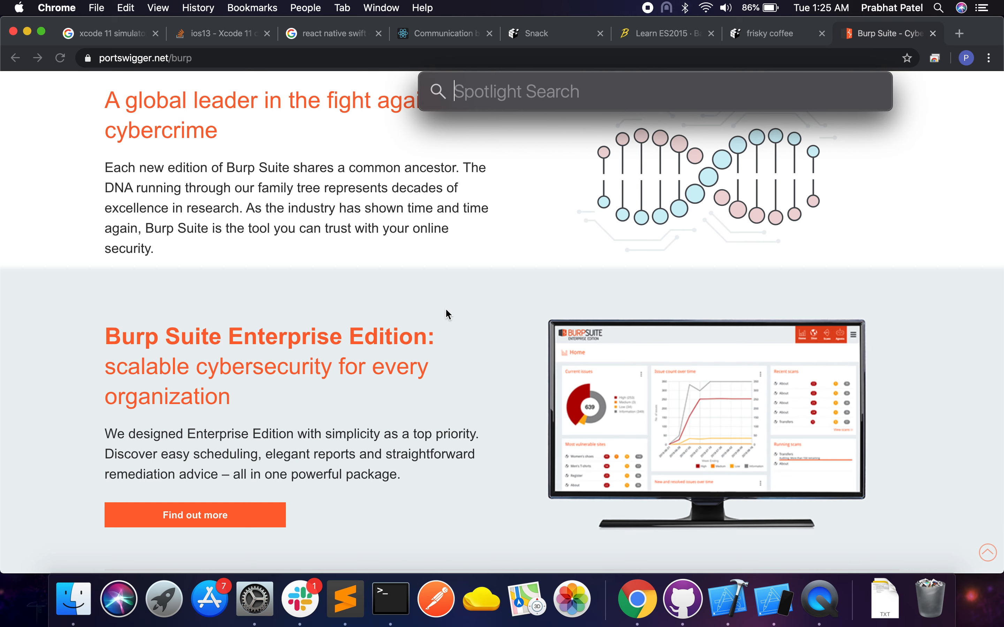
text(bur)
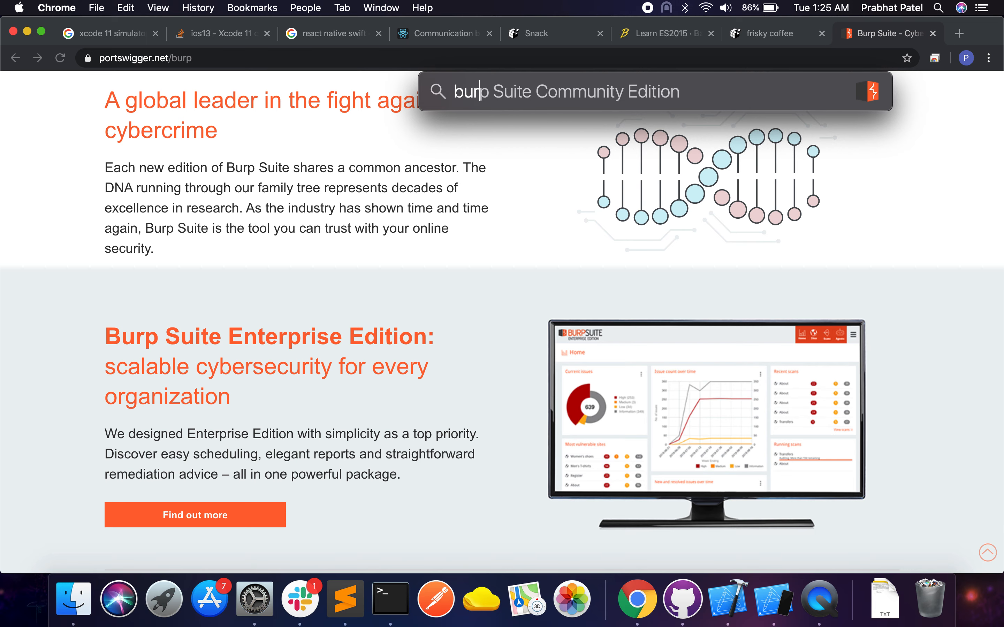
key(Return)
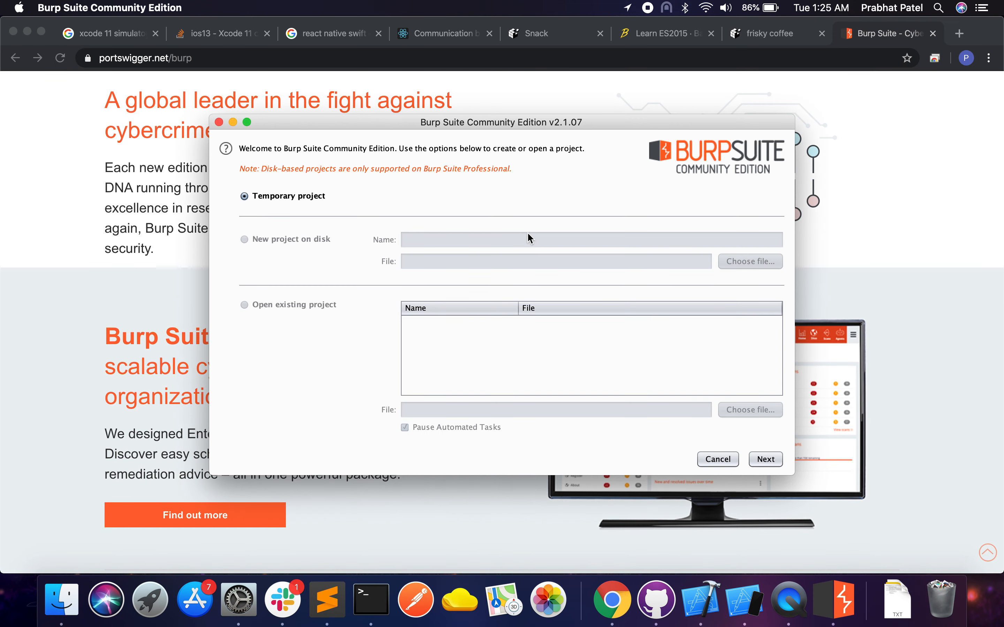
click(772, 463)
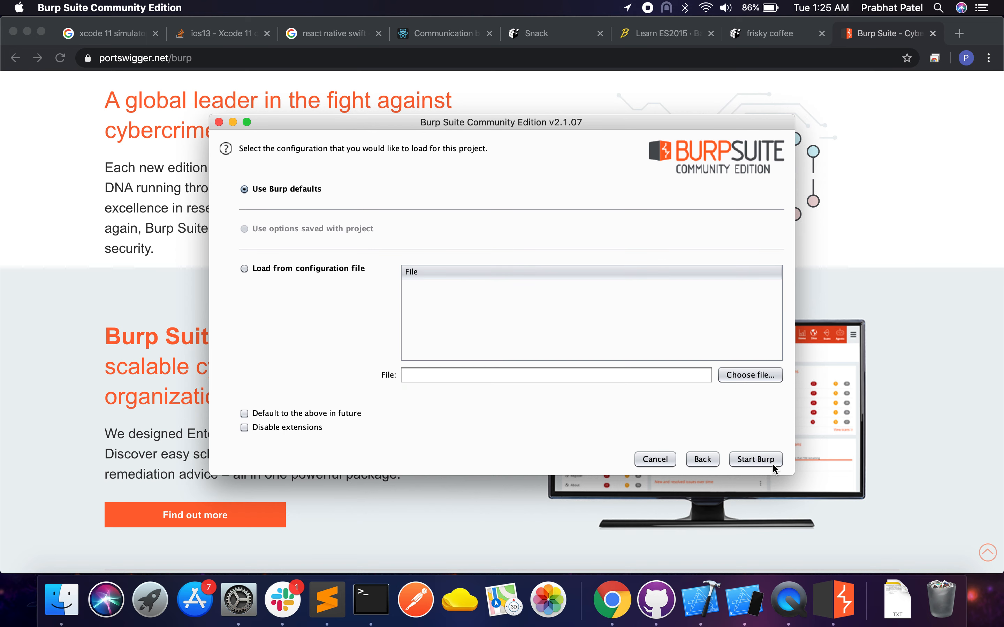
click(770, 459)
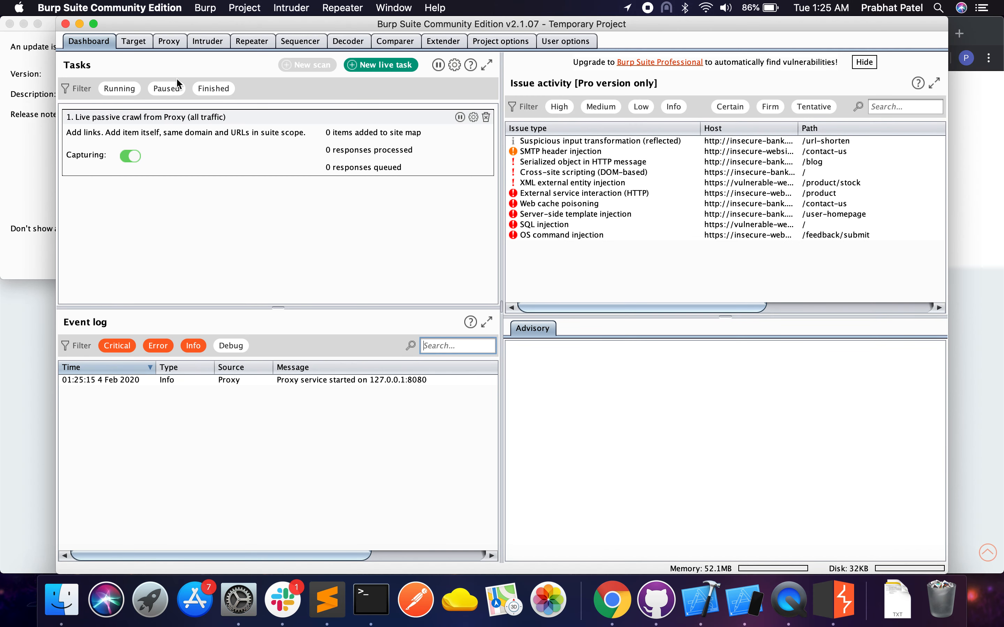
Step: Dismiss the update notice and reposition the Burp Suite window on the desktop
click(20, 109)
click(334, 265)
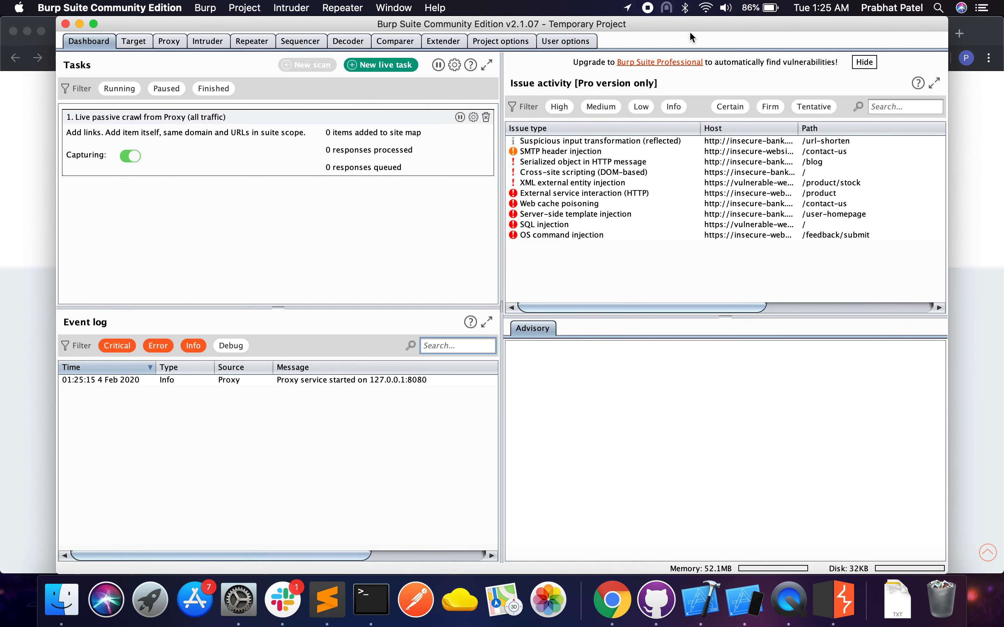
drag(696, 27, 743, 32)
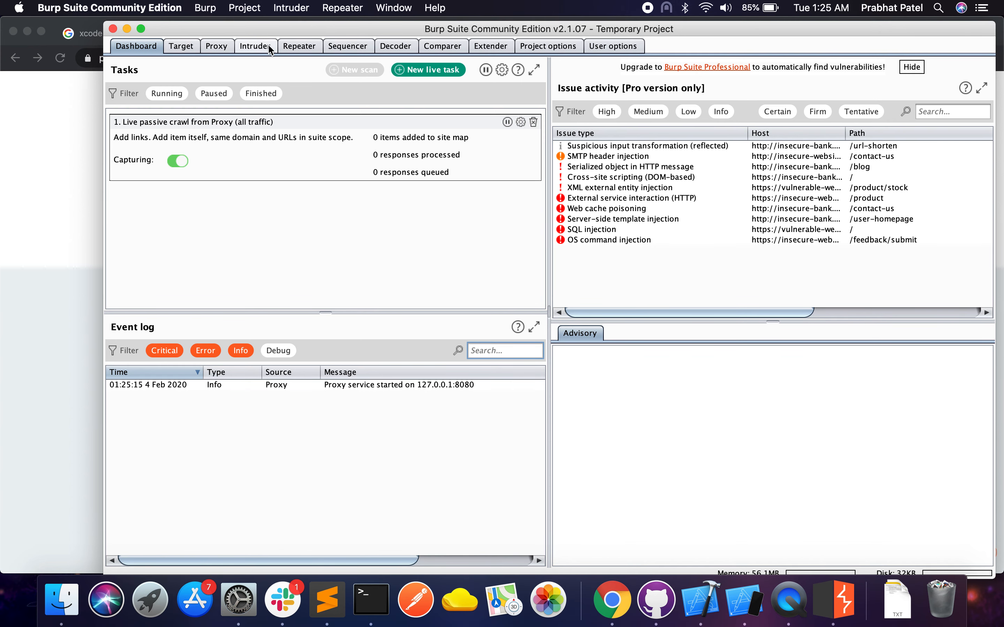
Step: Add a proxy listener bound to port 8082 on all interfaces, and agree to listen for other network users
click(217, 45)
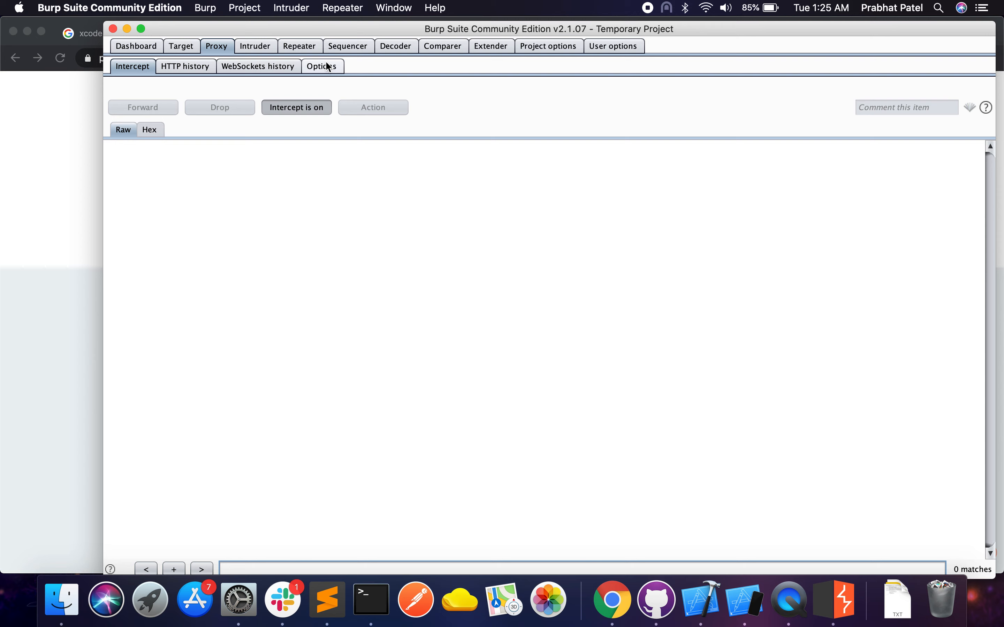
drag(471, 26, 415, 26)
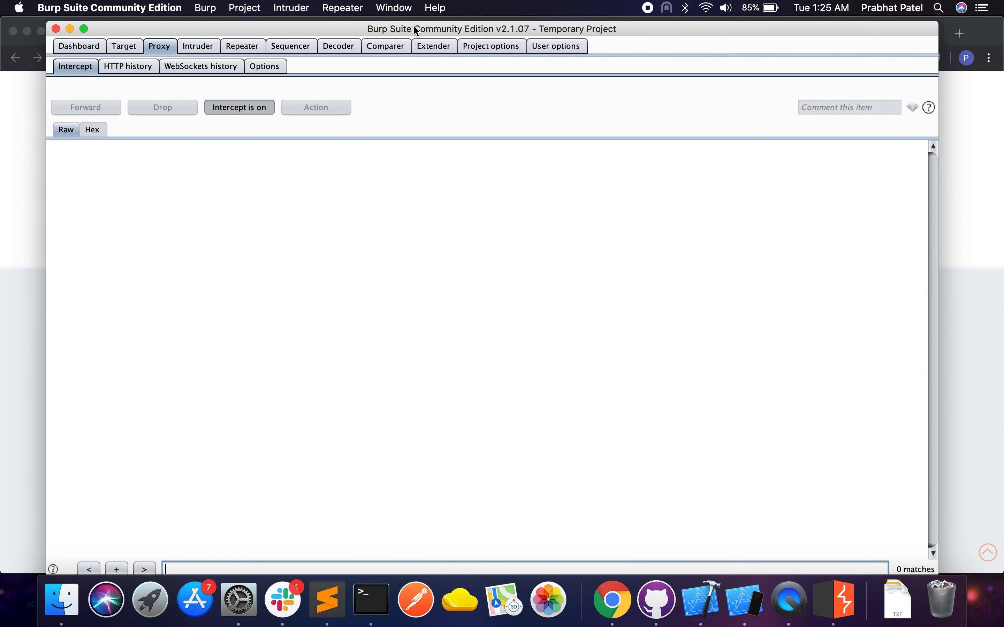
click(268, 67)
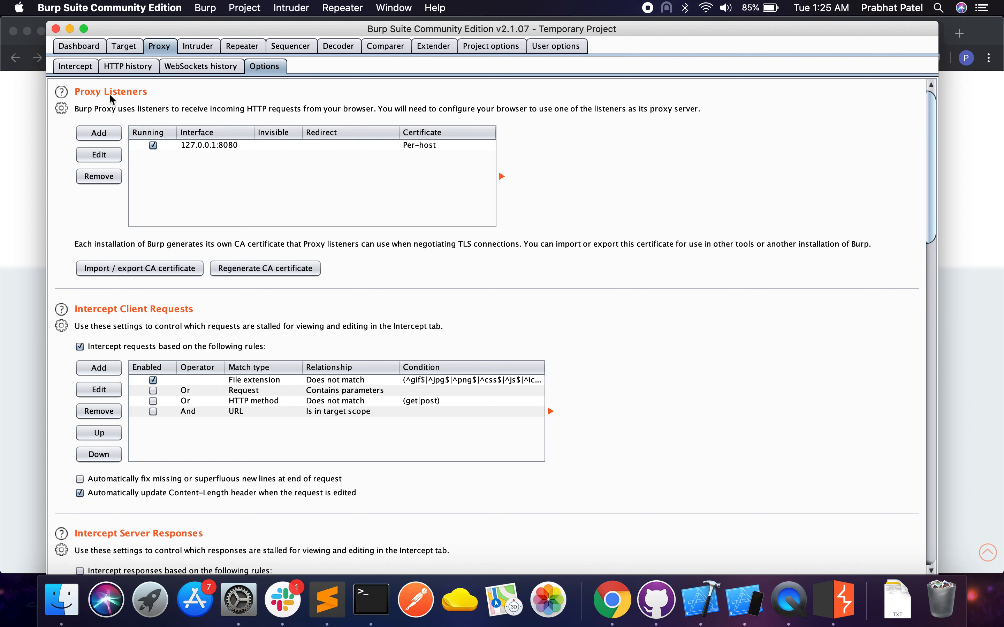
click(98, 133)
click(349, 232)
text(8082)
double_click(375, 235)
click(376, 233)
click(397, 274)
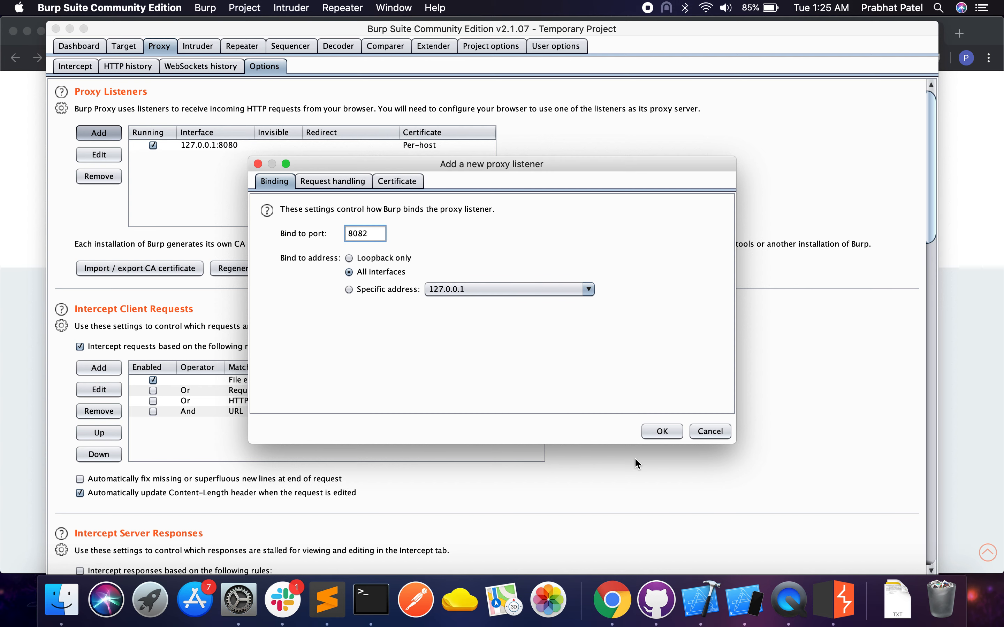
click(662, 432)
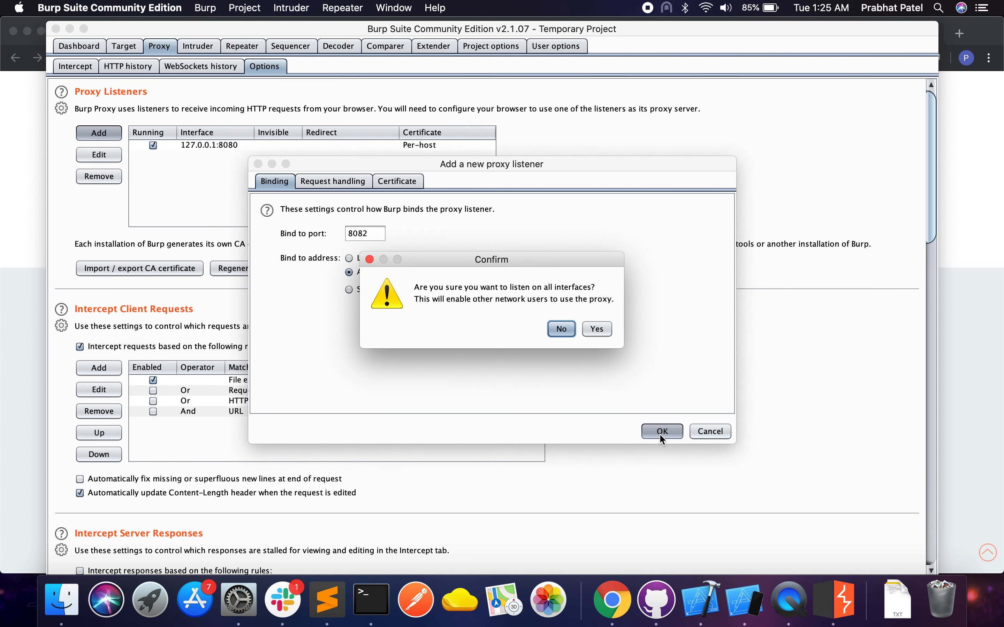
click(598, 330)
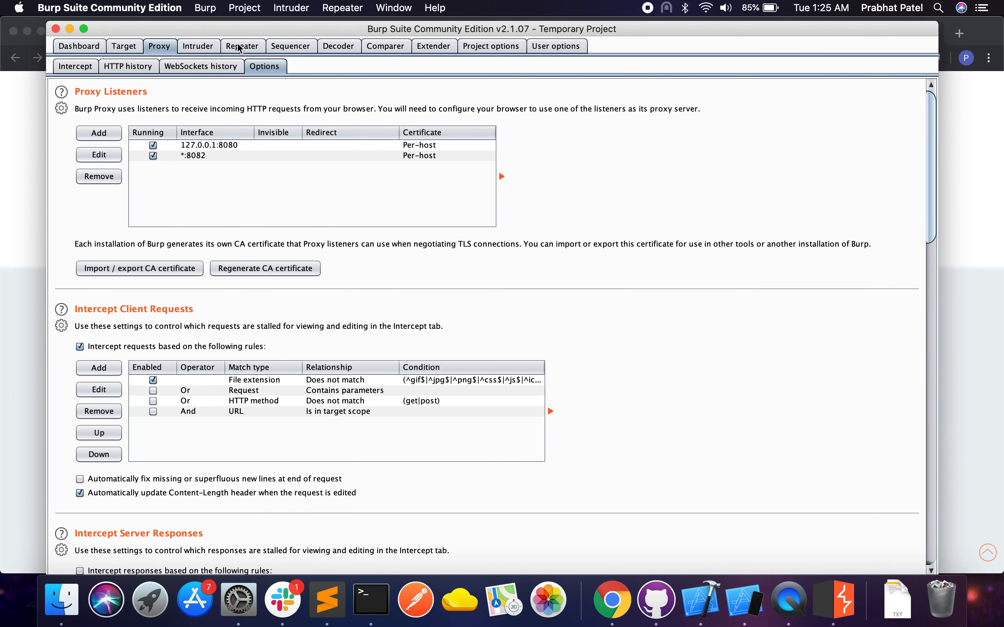
Step: Show the proxy's Intercept view and switch to the mirrored iPhone screen in QuickTime Player
click(83, 67)
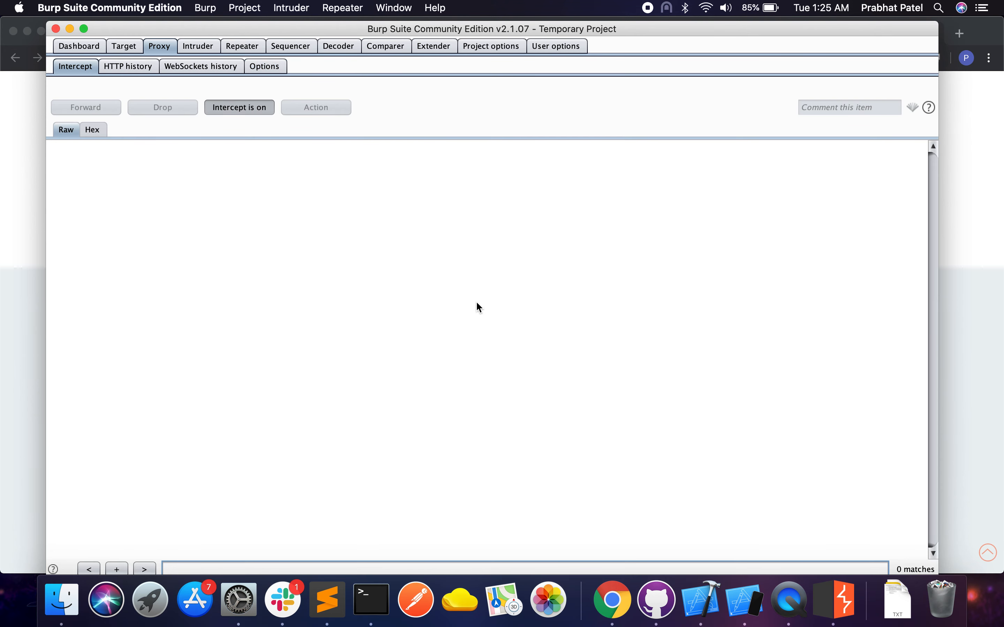
click(803, 621)
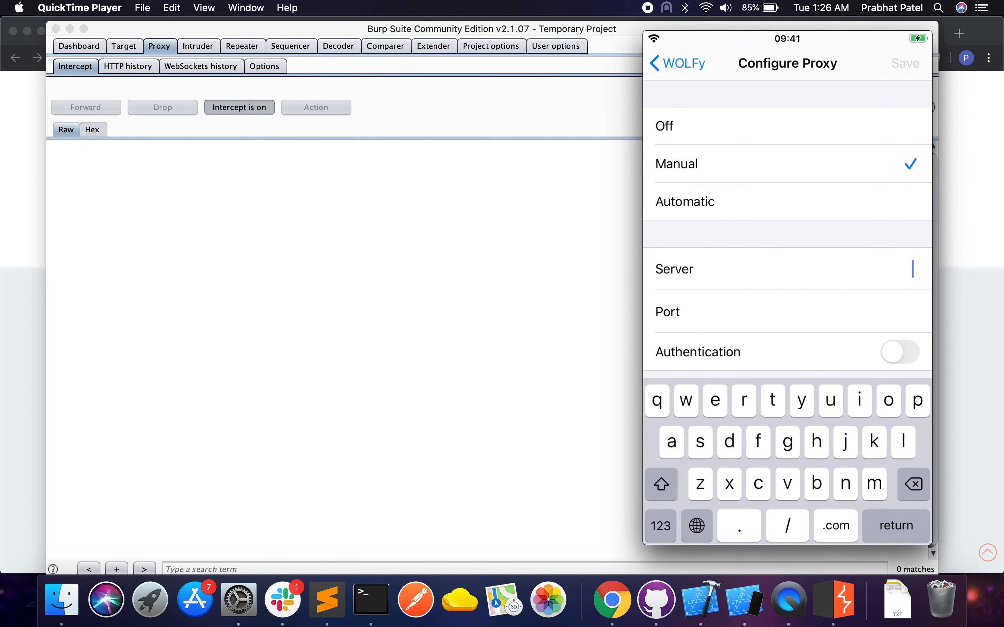
Step: Open the Mac's network preferences to check its Wi-Fi IP address
click(710, 4)
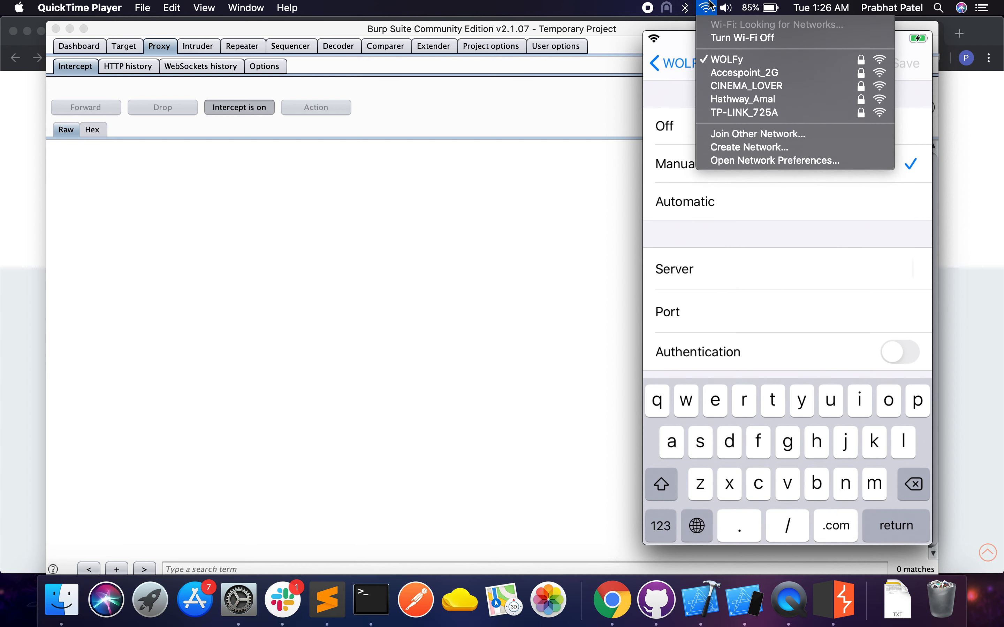
click(759, 163)
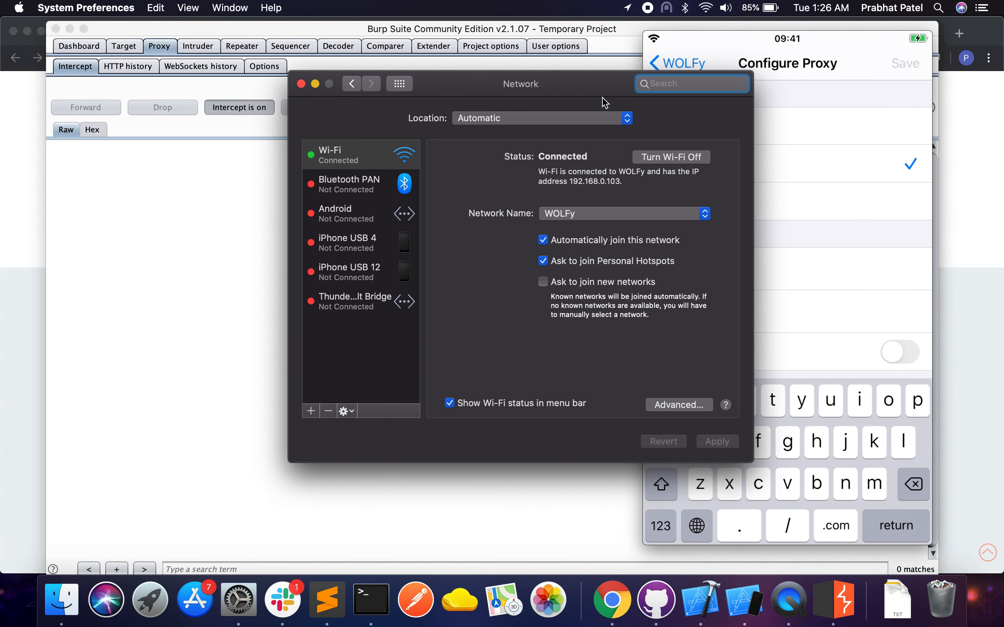
drag(602, 92, 582, 96)
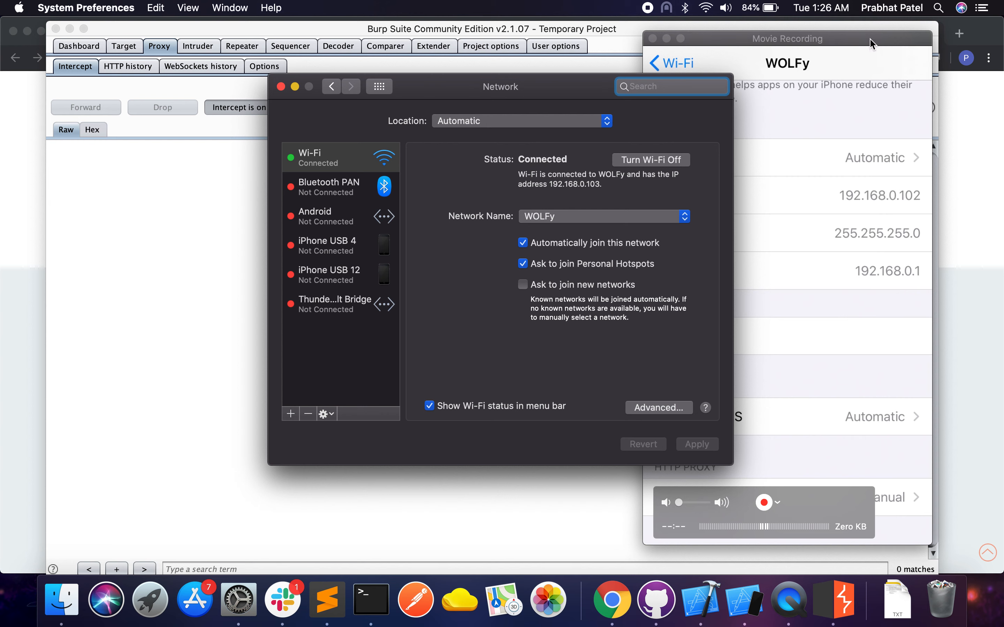
mouse_move(770, 40)
mouse_down()
mouse_move(786, 35)
mouse_move(770, 30)
mouse_up()
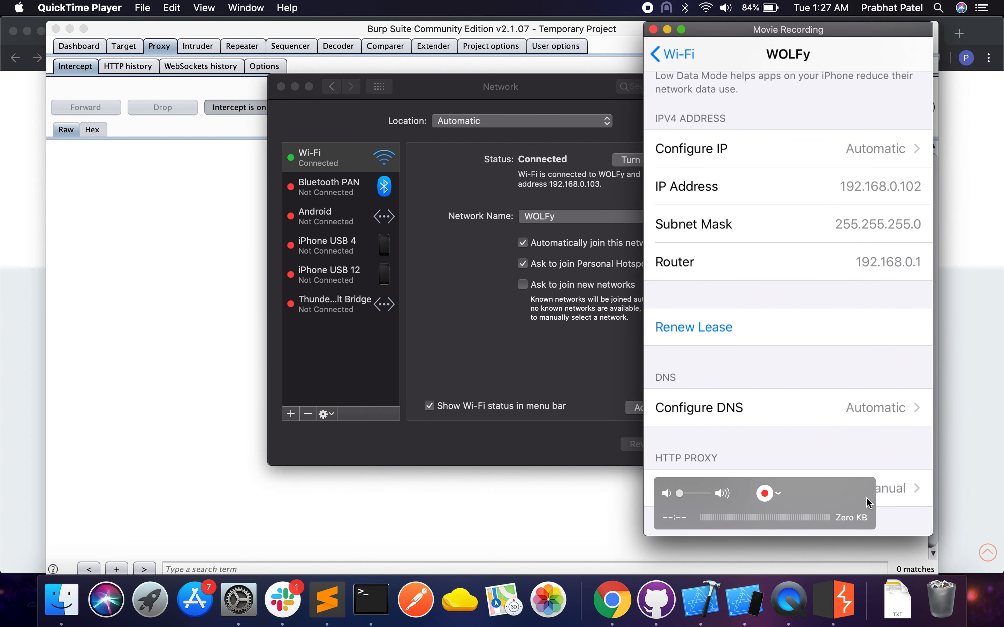
drag(847, 491, 816, 479)
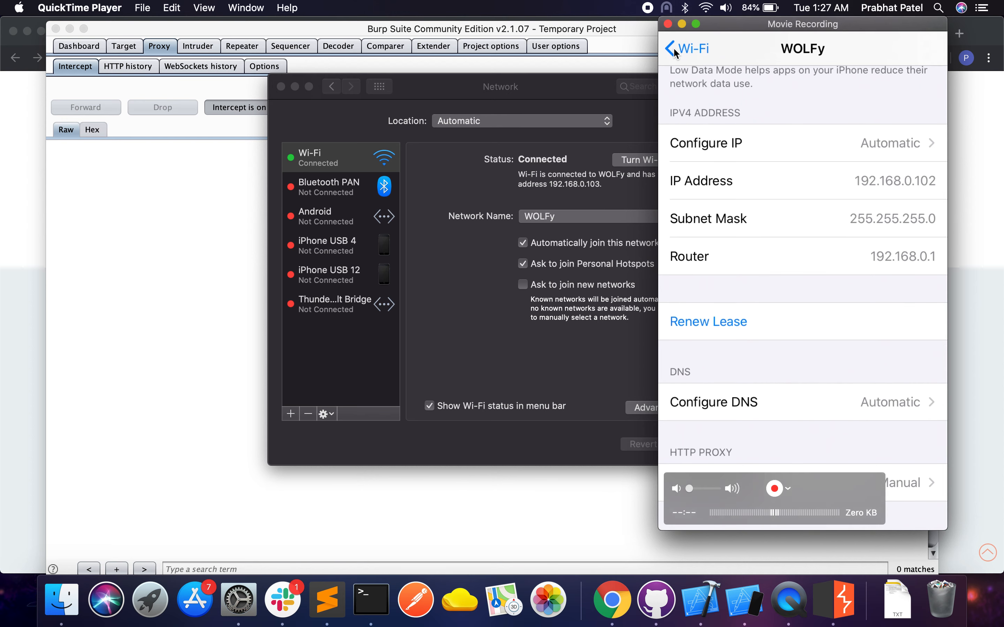
text(htt)
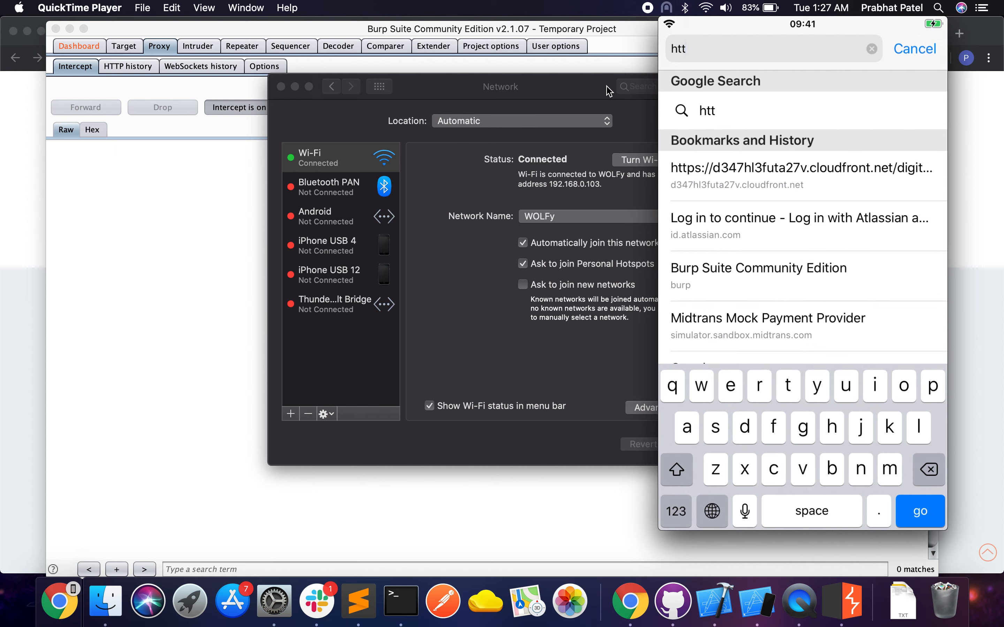
text(p)
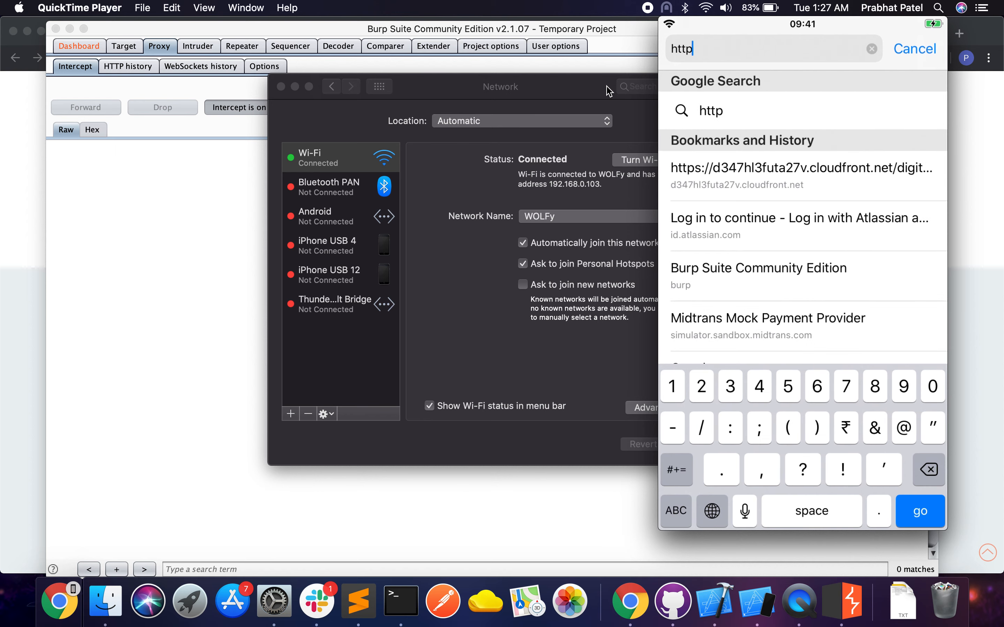
text(://burp)
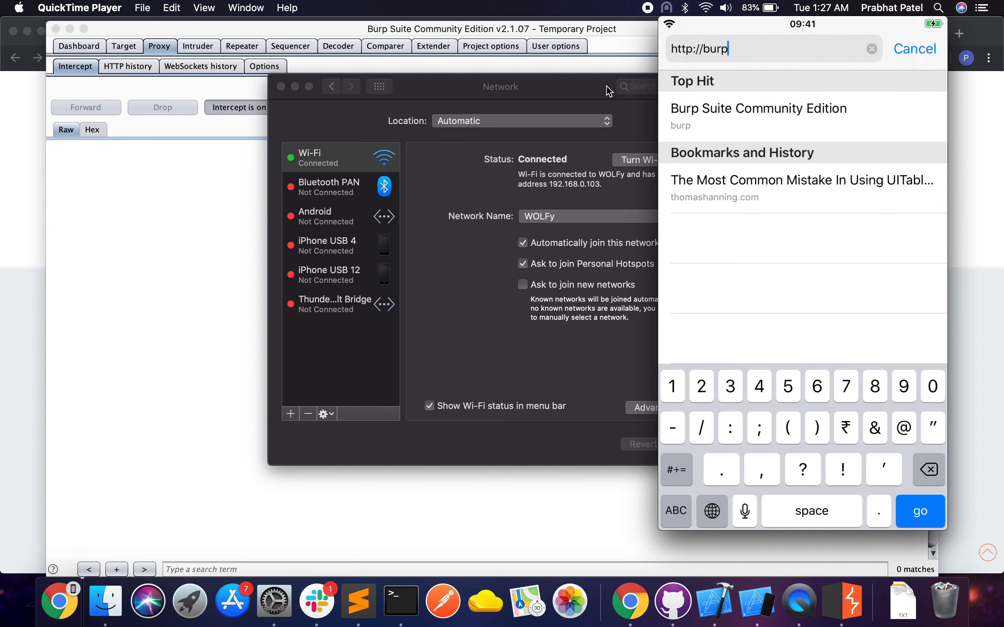
key(Return)
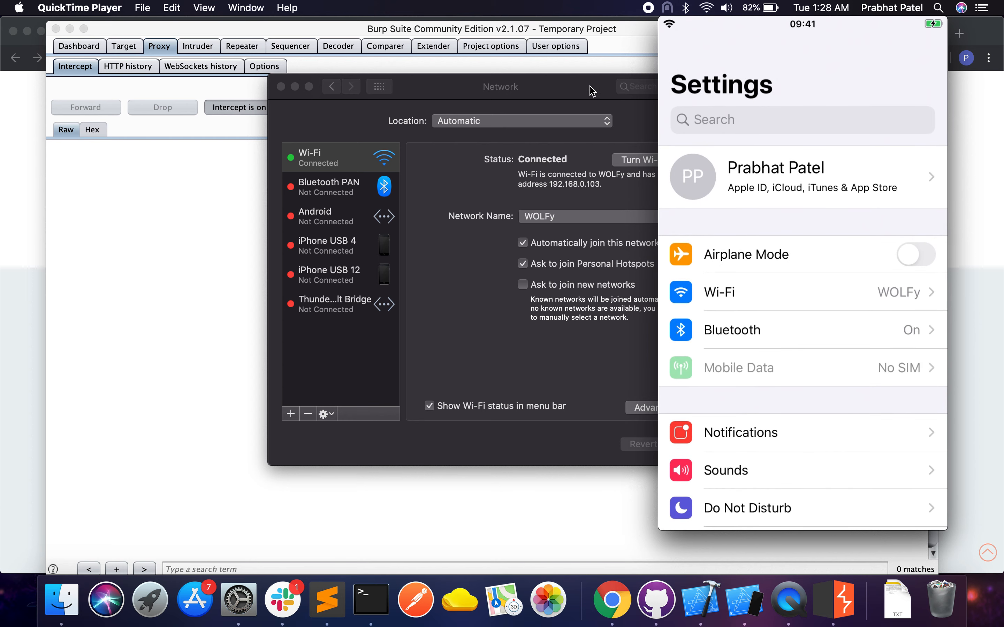
Step: Switch to Burp Suite and forward the intercepted fr.m.wikipedia.org requests from the iPhone
click(401, 28)
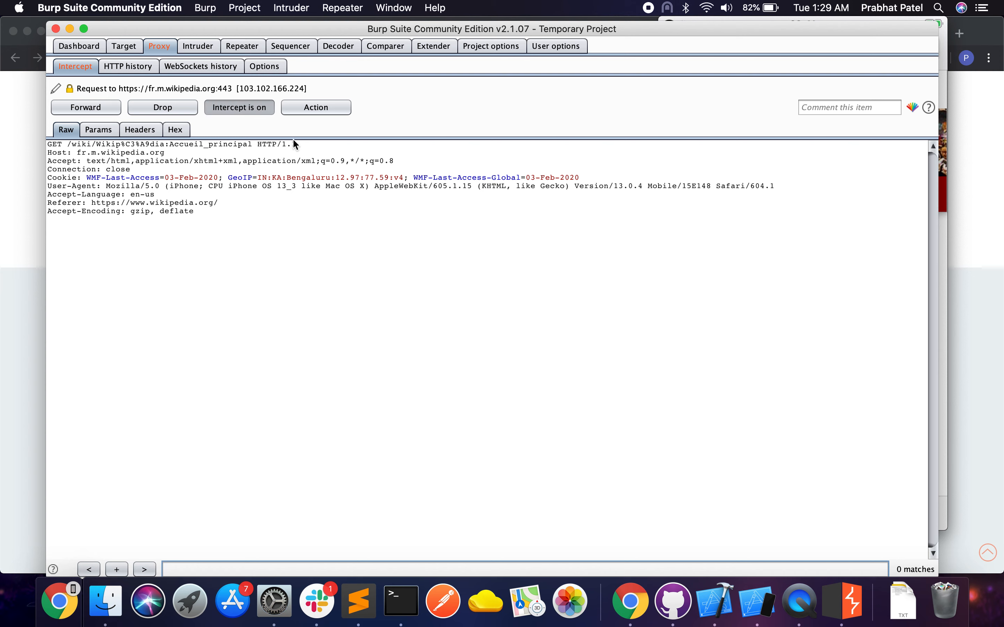
click(94, 111)
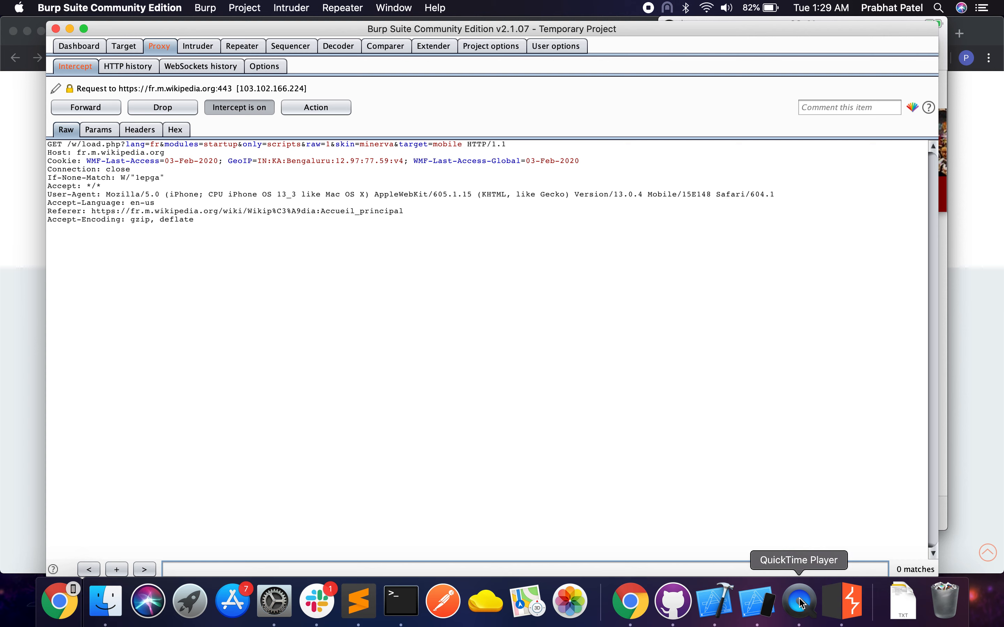
click(86, 107)
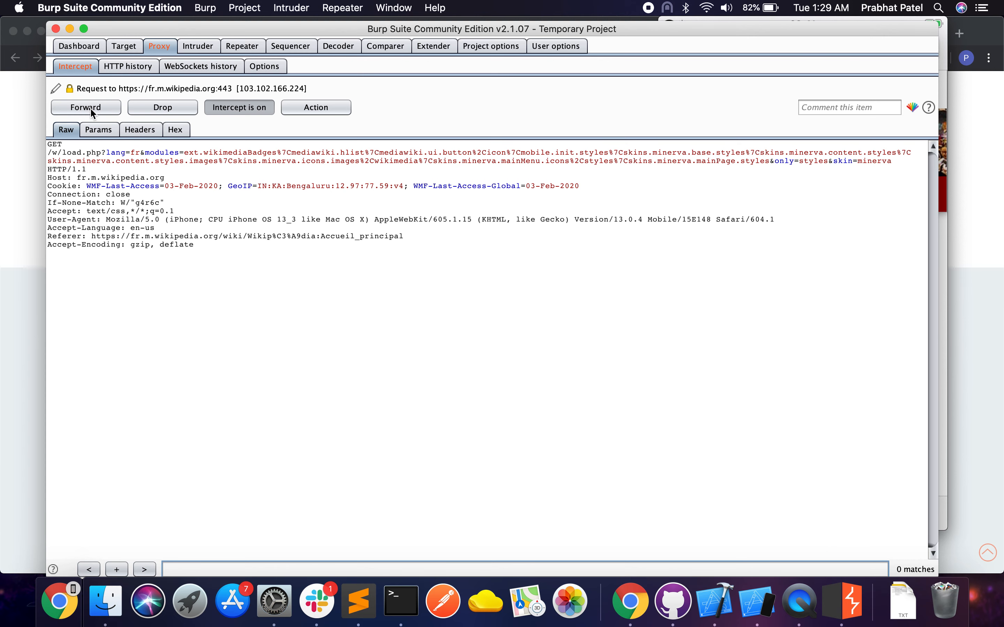
click(91, 111)
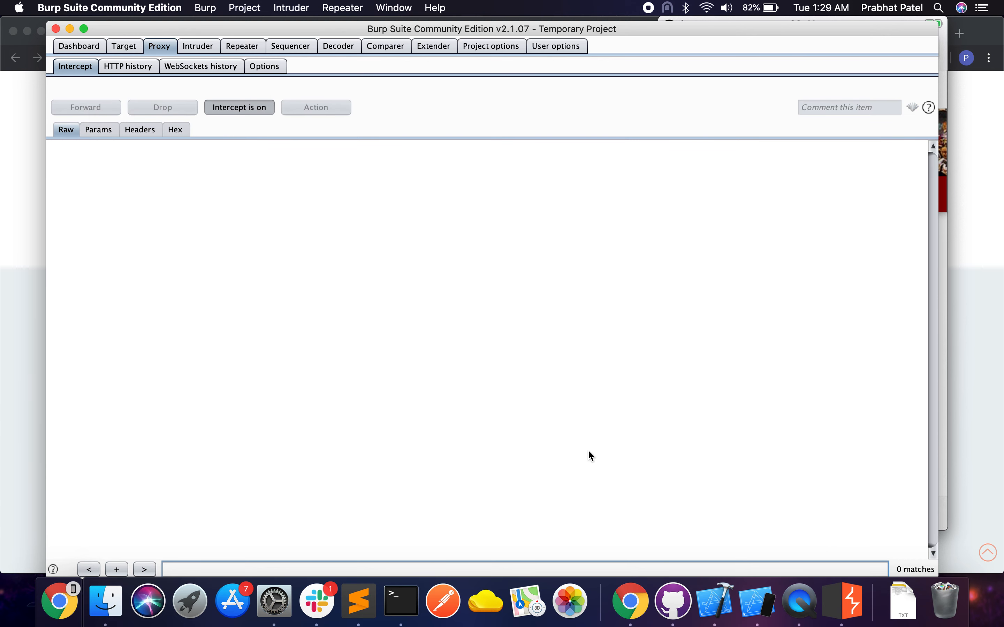
Step: Turn request interception off and switch to QuickTime Player to view the Wikipedia page on the iPhone
click(239, 107)
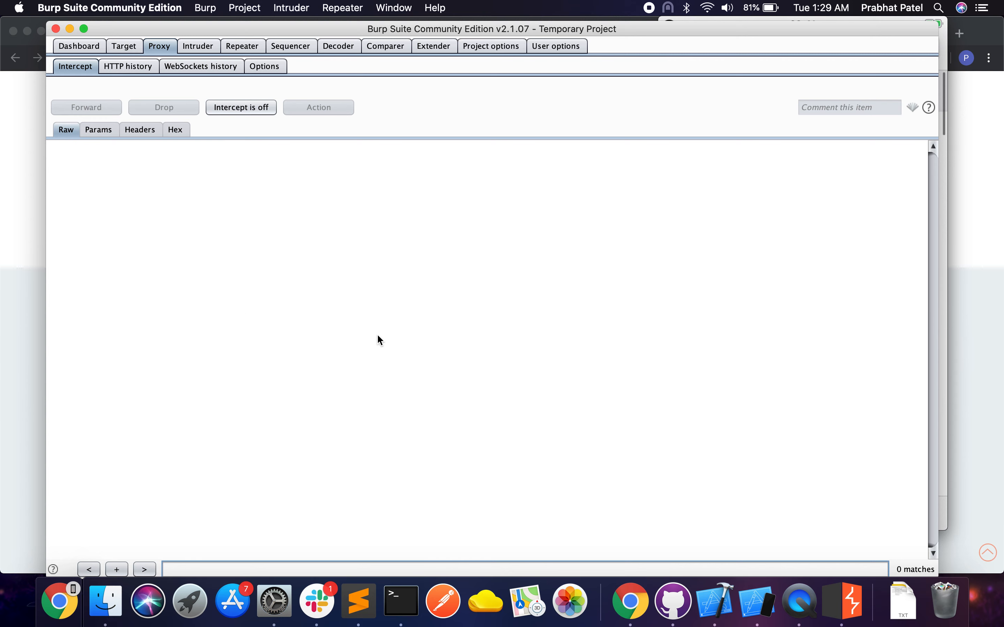
click(800, 601)
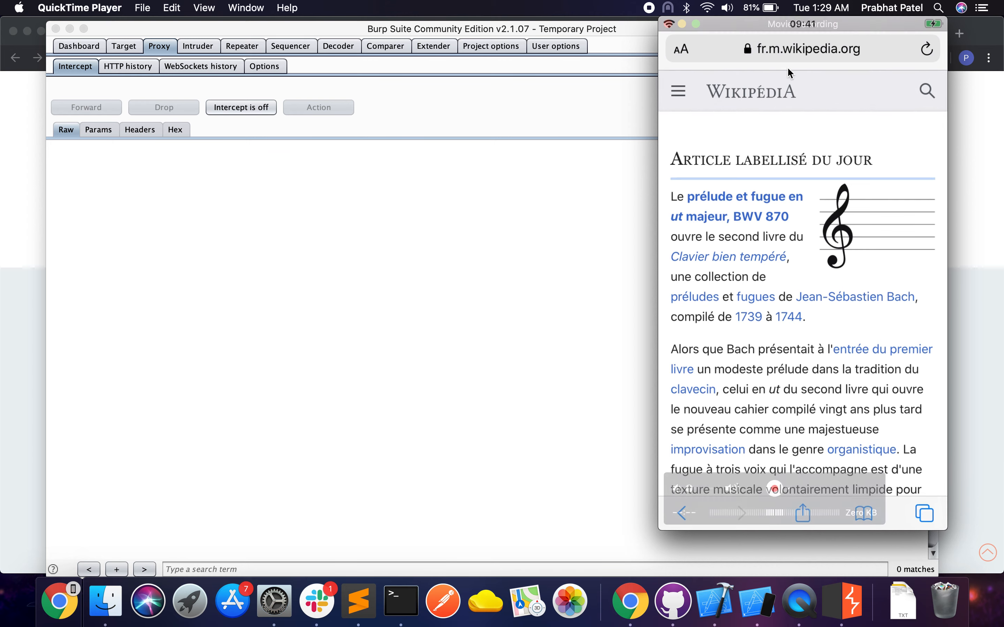
Step: Place the narrowed Burp Suite window beside the iPhone mirror and turn request interception on
click(351, 163)
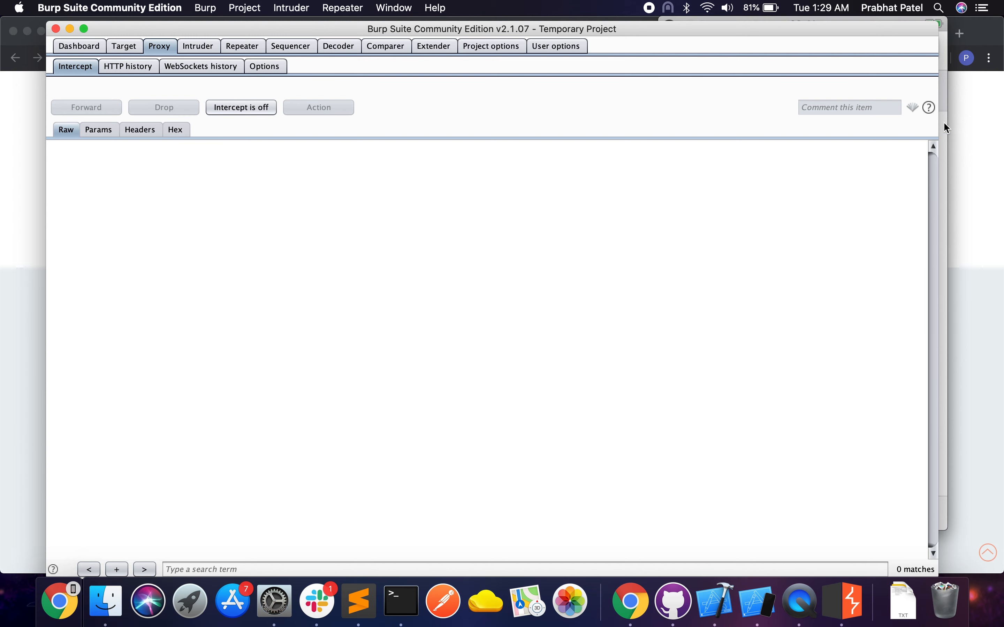
drag(938, 128, 712, 128)
drag(834, 23, 890, 33)
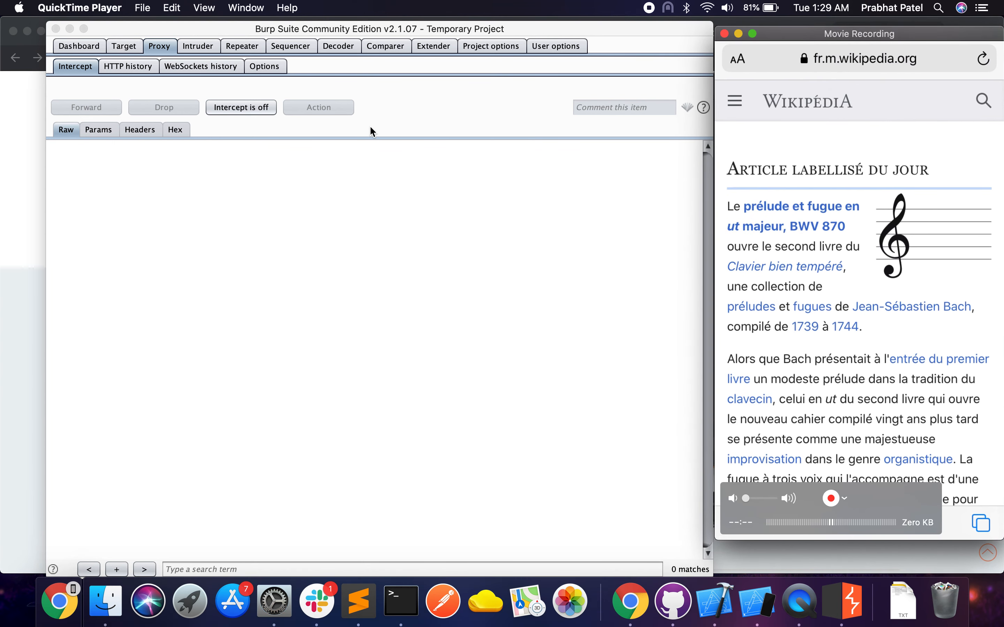
click(257, 111)
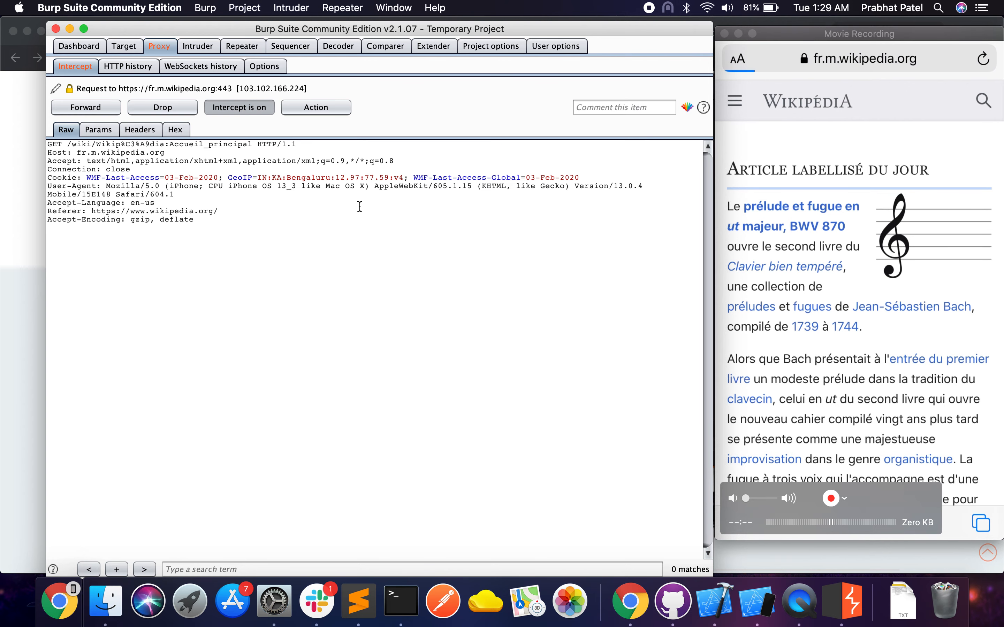
Step: Set Burp Suite to intercept the response to the fr.m.wikipedia.org main page request and forward that request
click(343, 108)
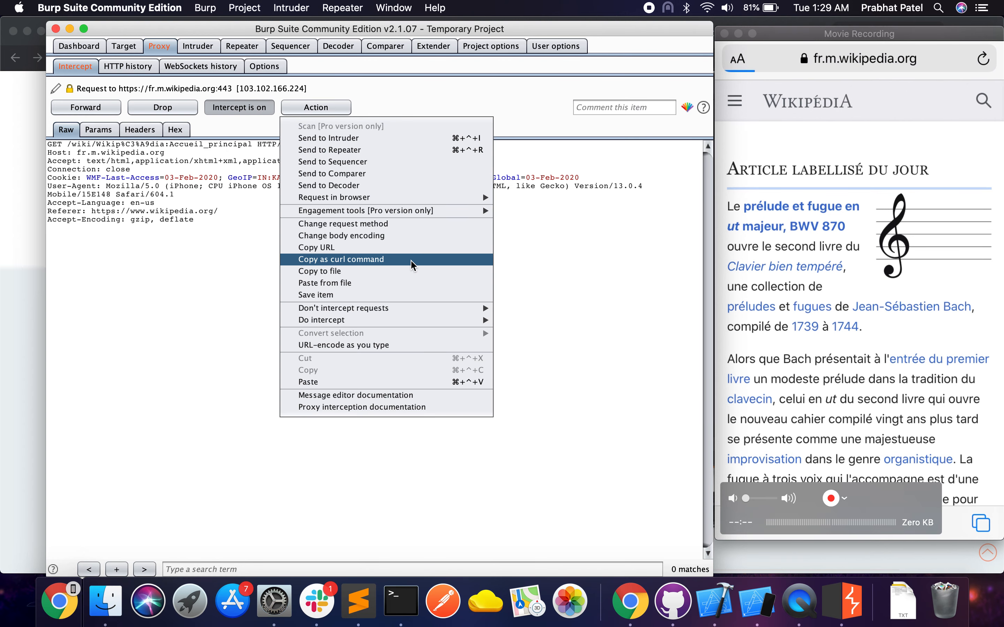
mouse_move(448, 324)
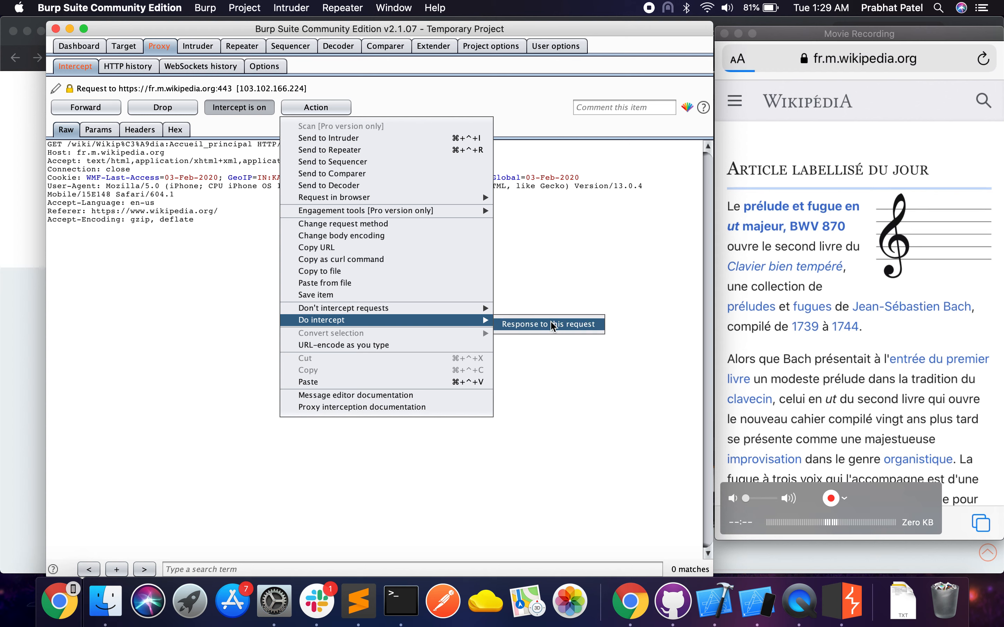
click(568, 325)
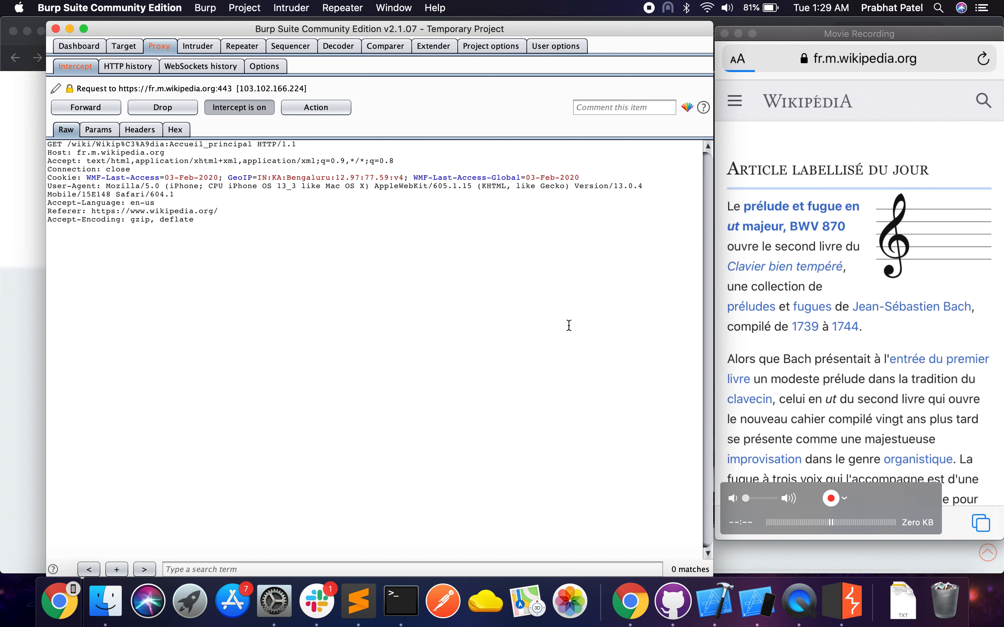
click(85, 109)
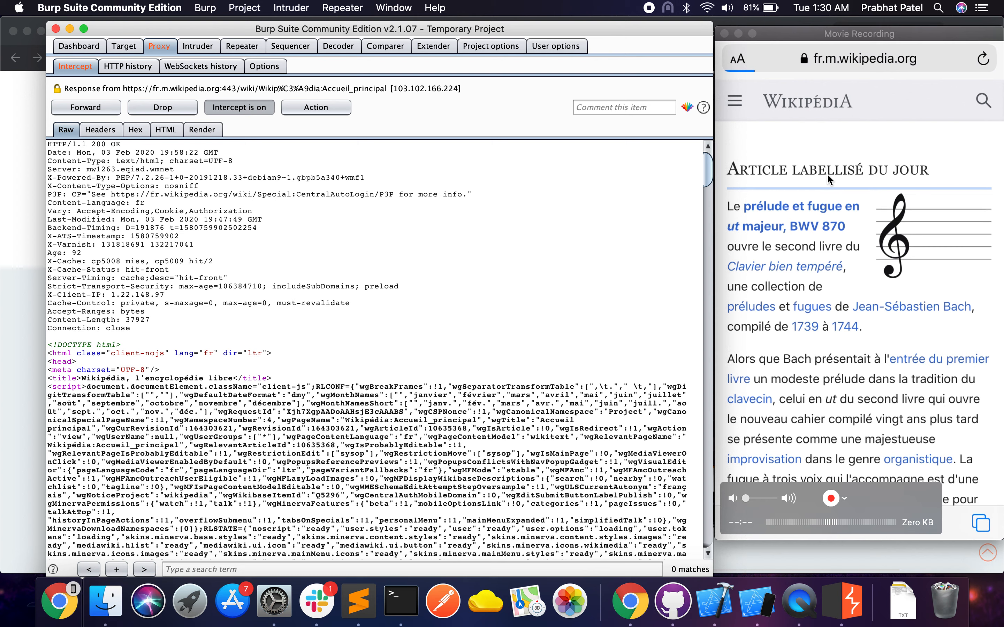
Step: Search the intercepted Wikipedia response for "article label"
click(474, 353)
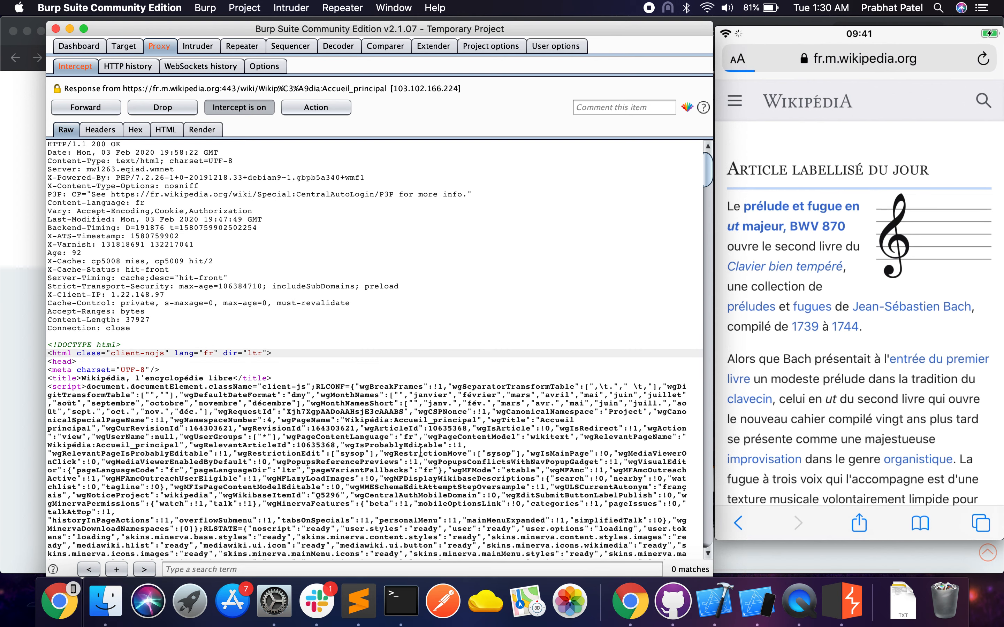
click(356, 569)
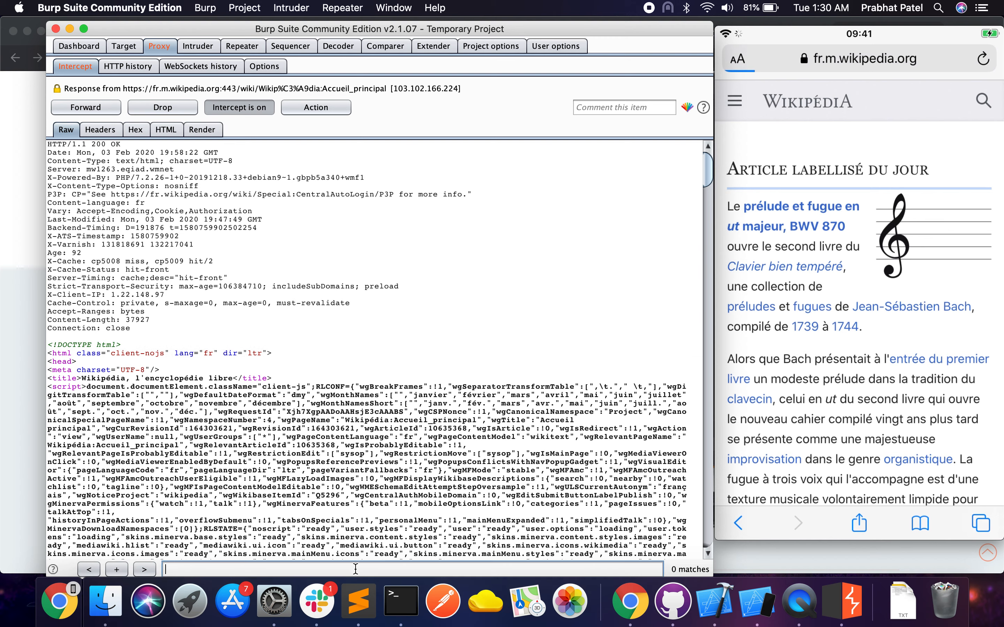
text(a)
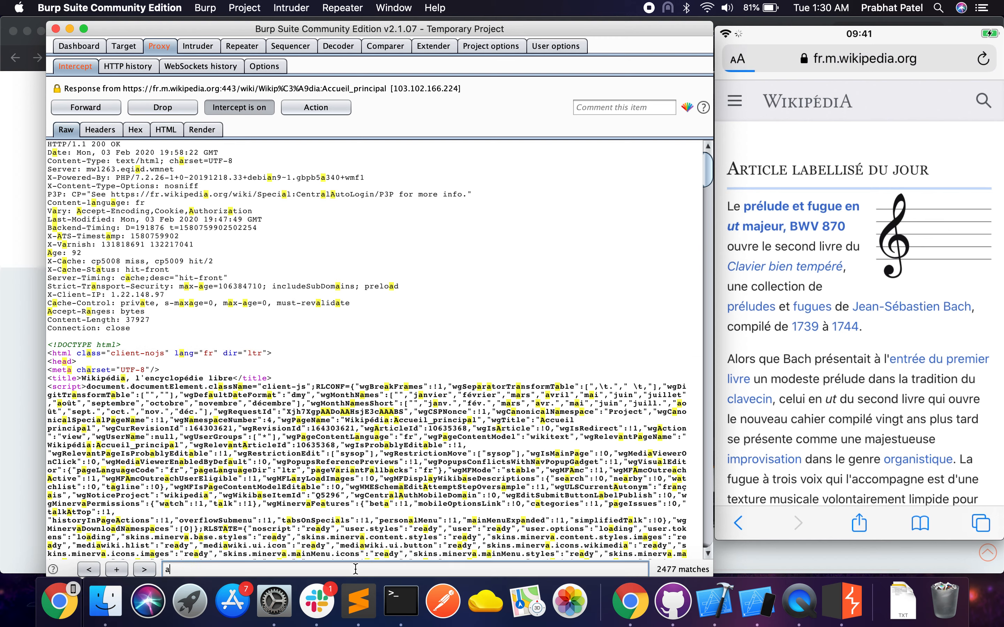
text(rticle)
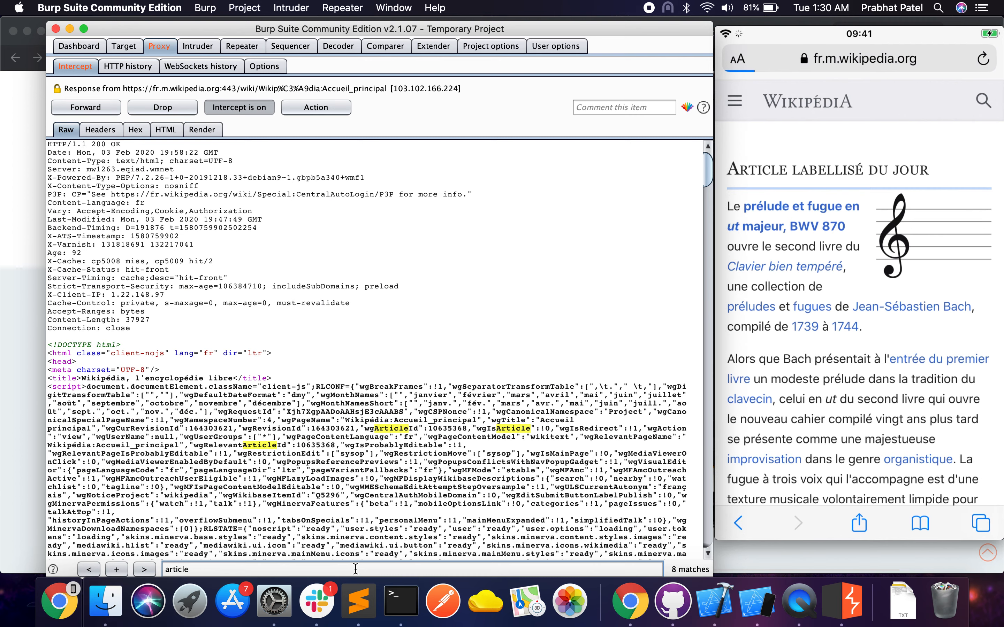
text( label)
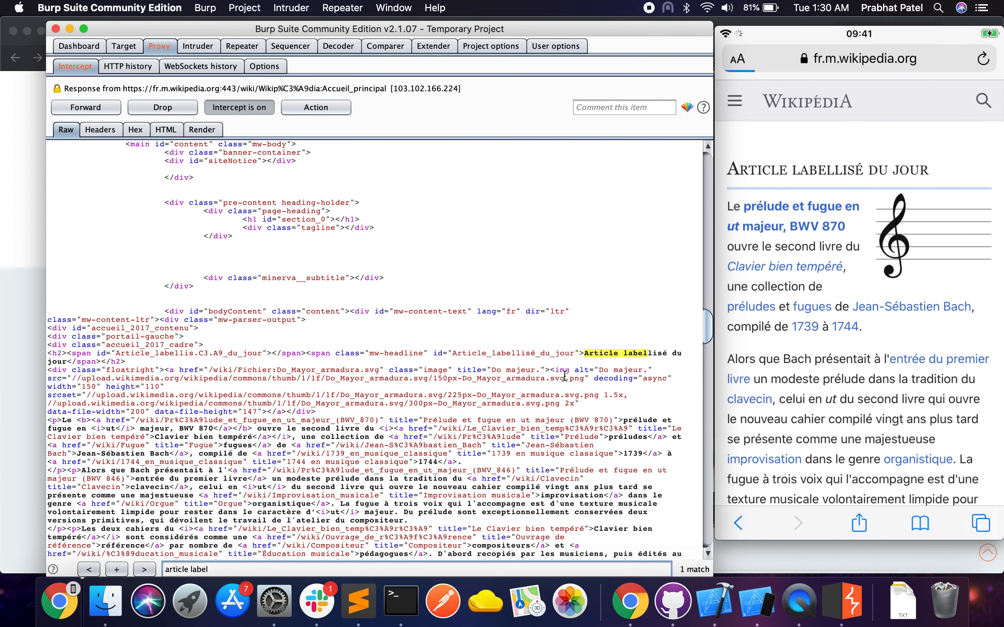
Step: Replace the heading text "Article labellisé du jour" in the response's HTML with "I dont understand this title"
click(585, 353)
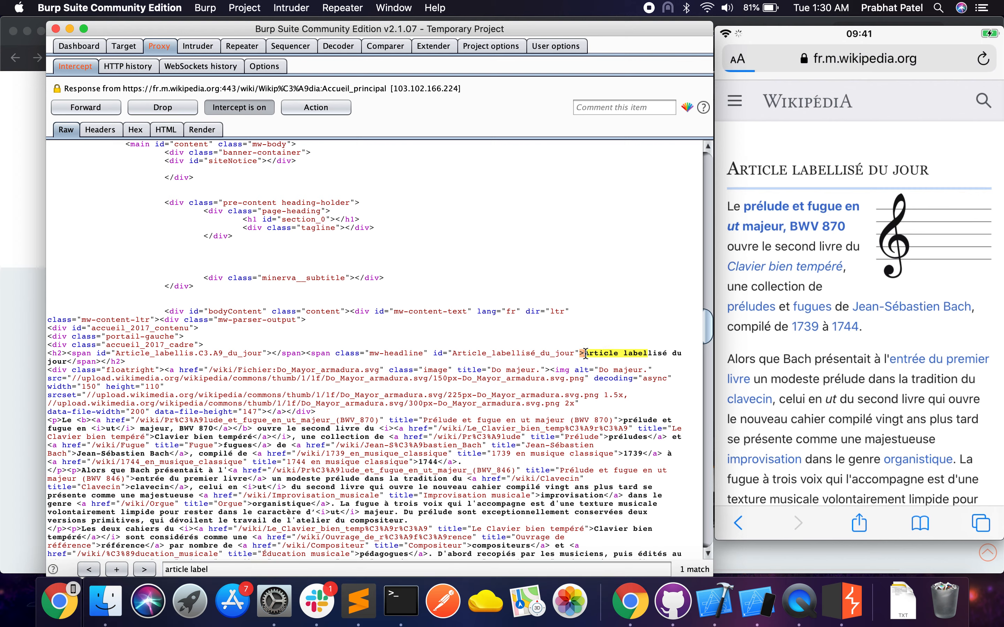
drag(586, 354, 163, 360)
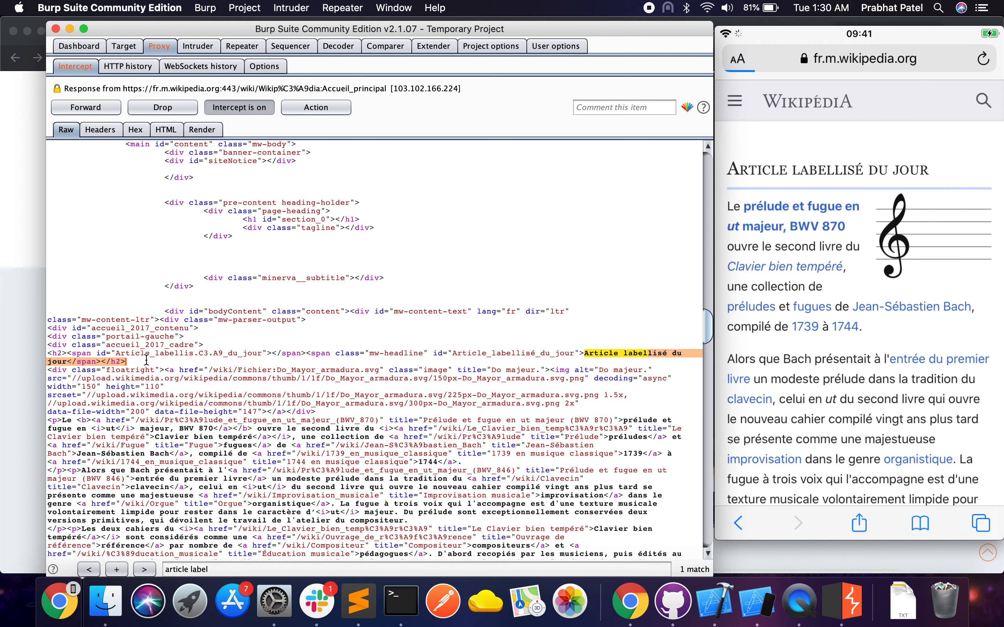
drag(70, 354, 66, 360)
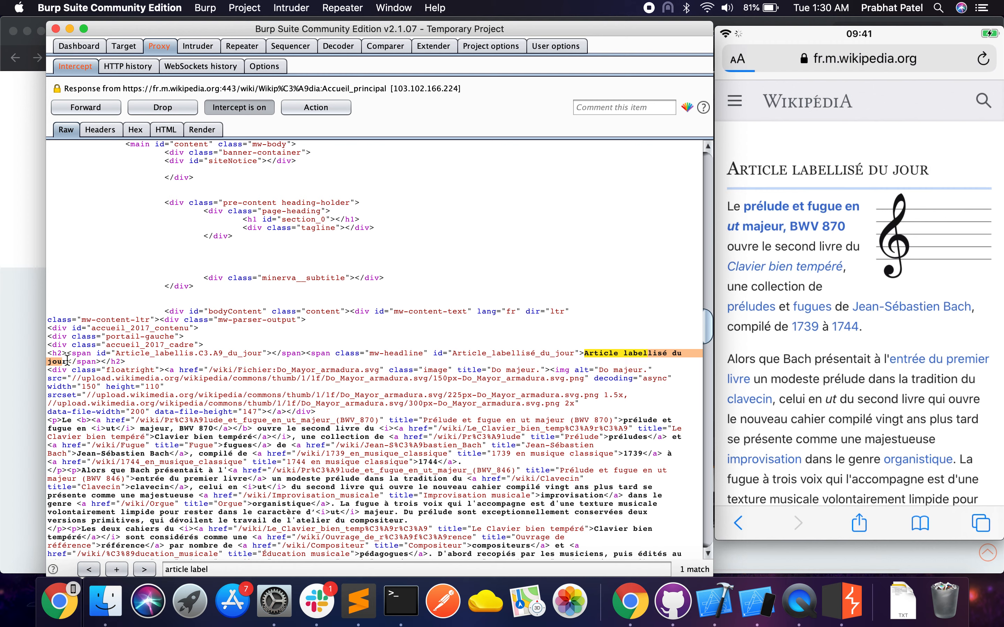
text(r)
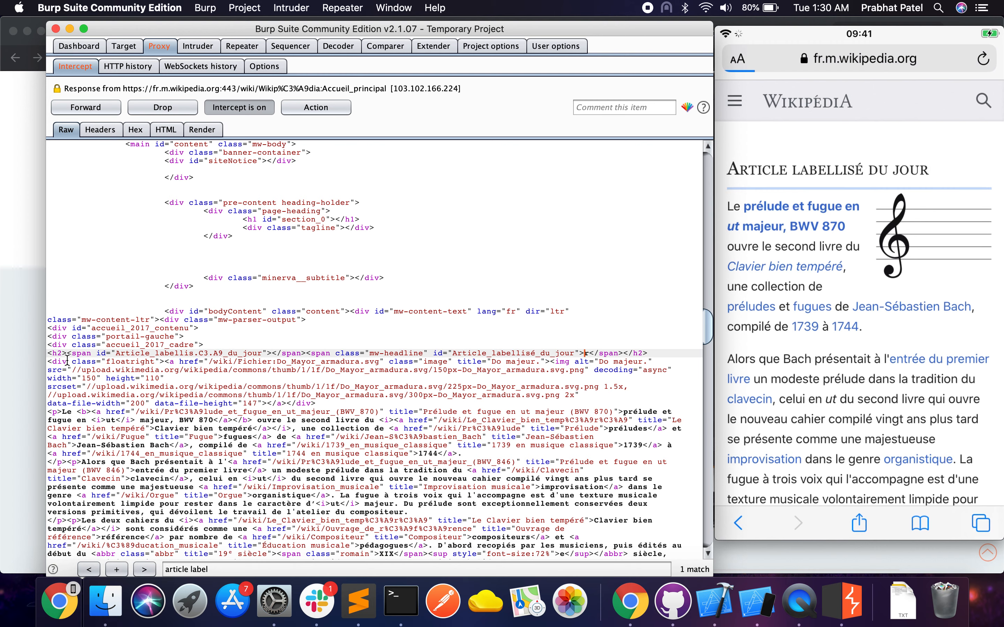
key(BackSpace)
text(I dont underas)
key(BackSpace)
key(BackSpace)
text(stand this title)
Step: Forward the modified response and shift the iPhone mirror window over Burp Suite to view the page in QuickTime Player
click(93, 106)
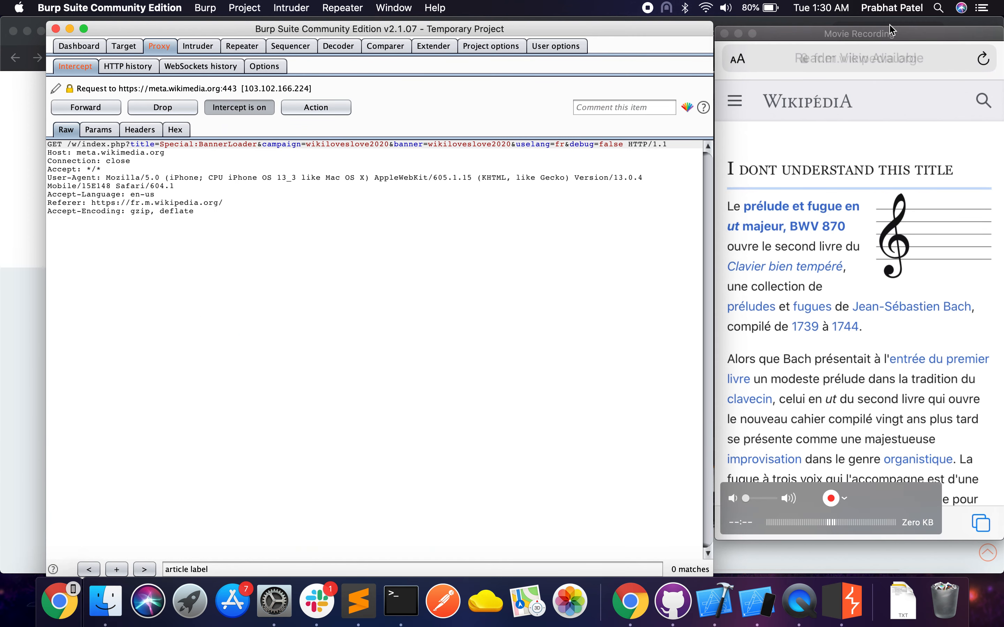
drag(969, 37, 865, 38)
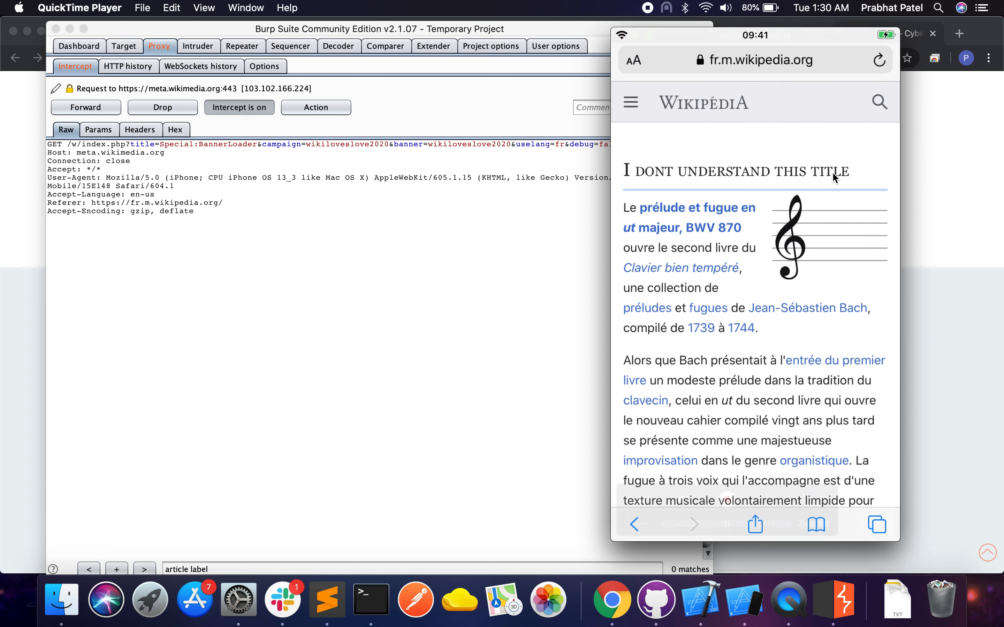
Step: Switch to Burp Suite, review the meta.wikimedia.org request's parameters, headers and hex data, and forward it
click(229, 231)
click(106, 130)
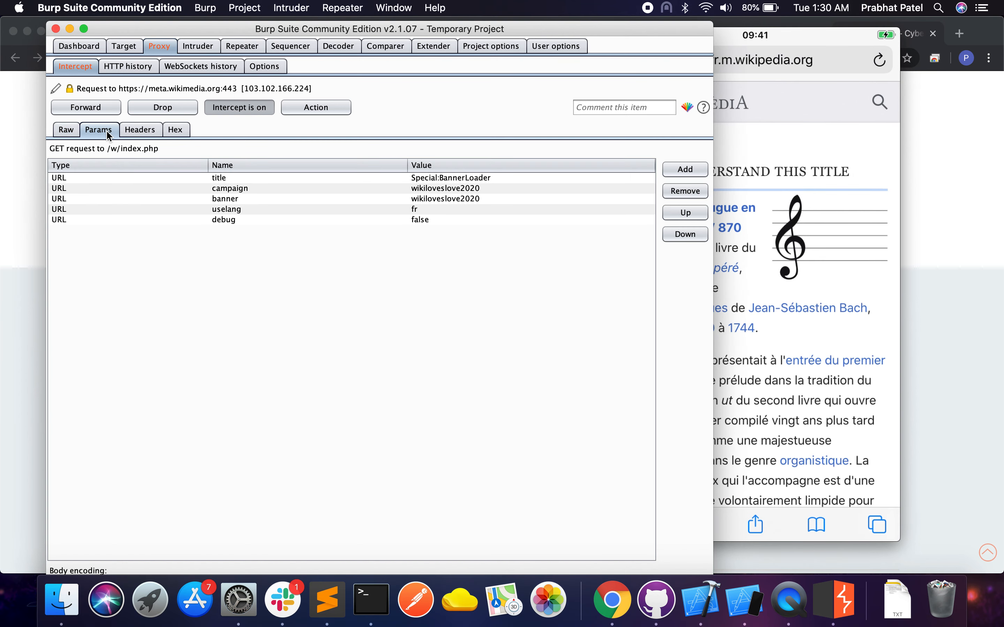
click(138, 132)
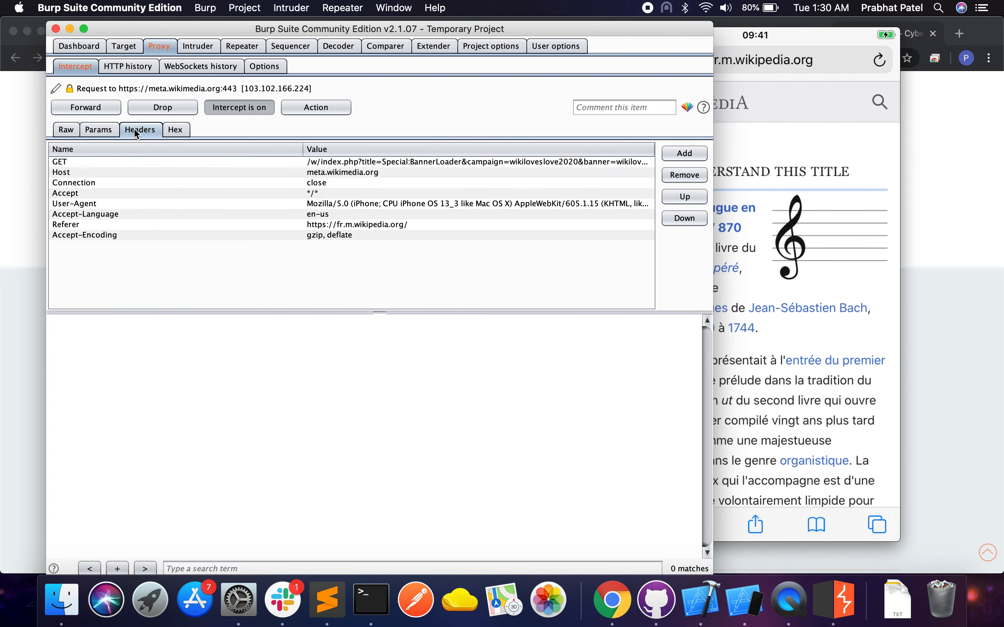
click(179, 132)
click(66, 129)
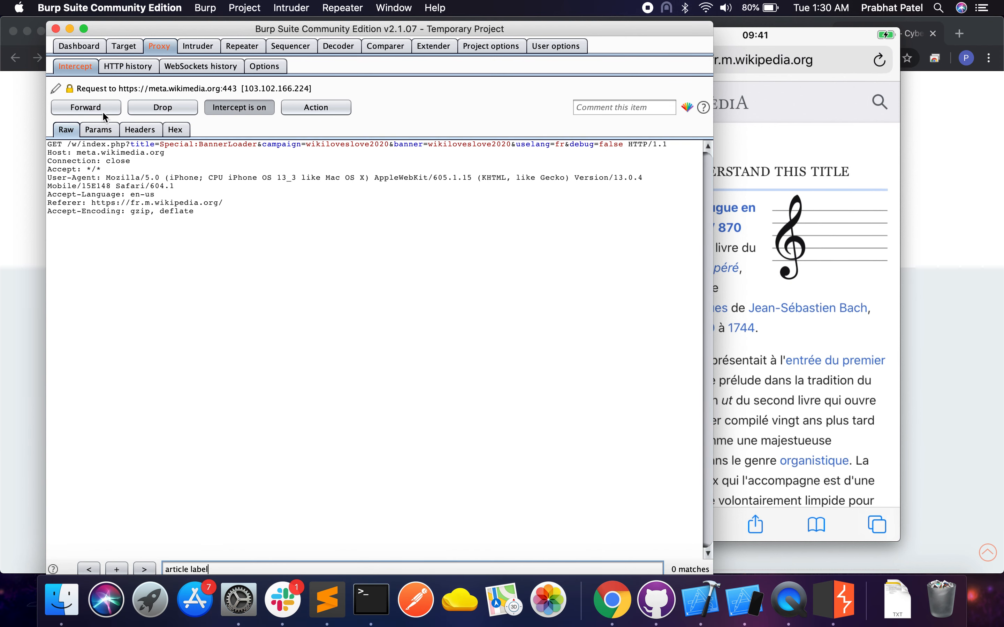
click(104, 107)
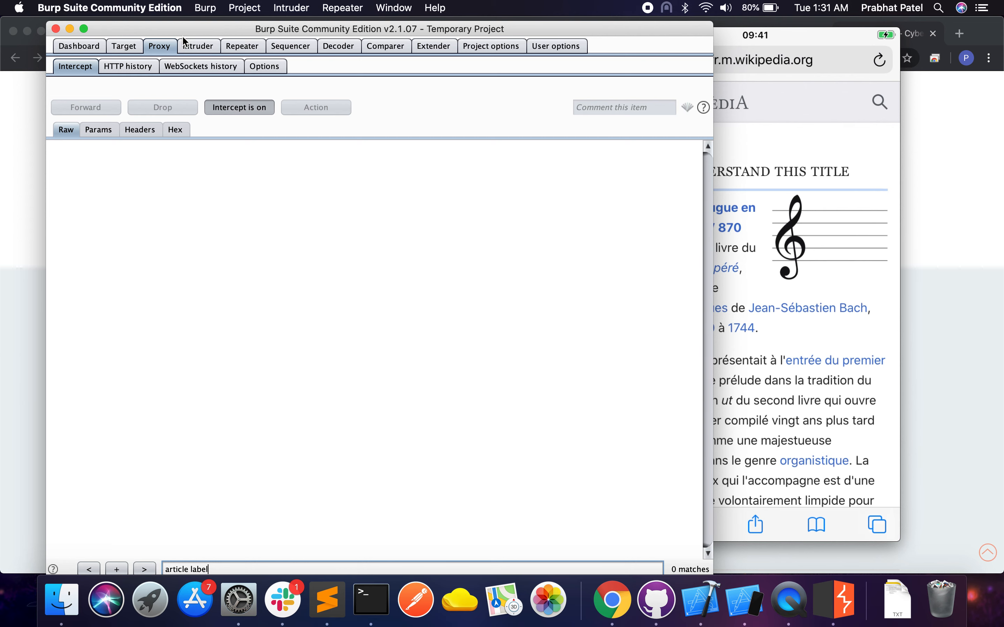
Step: Look over the Intruder, Repeater and Sequencer tools and the Target site map
click(199, 47)
click(254, 47)
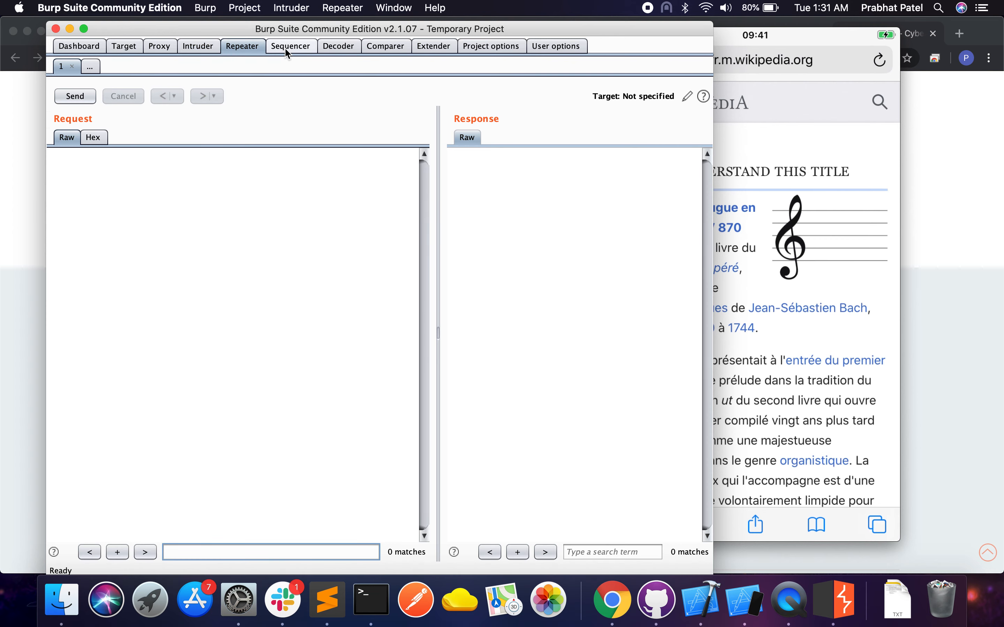
click(285, 48)
click(251, 50)
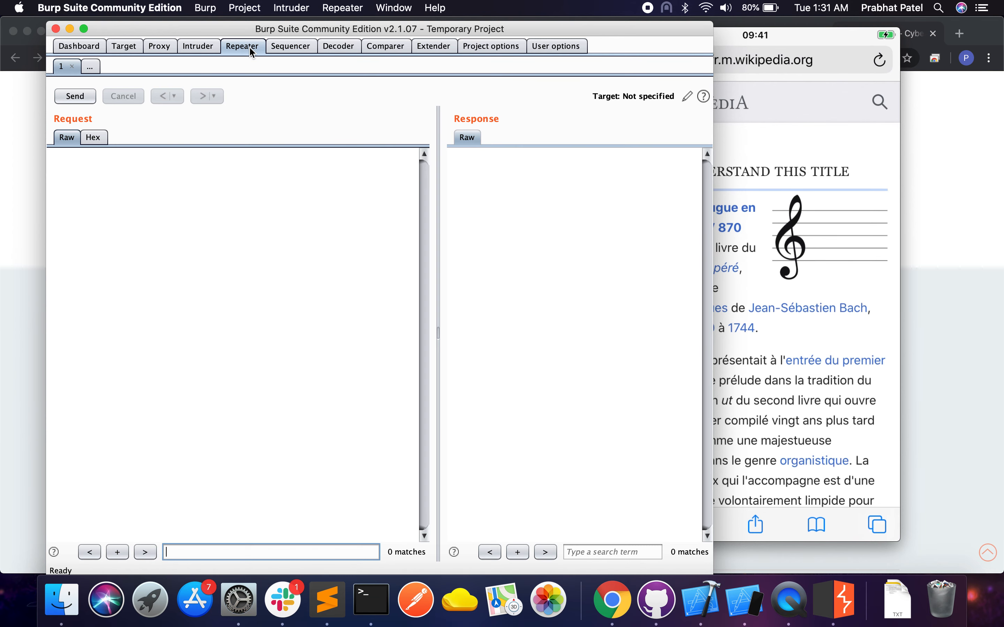
click(128, 46)
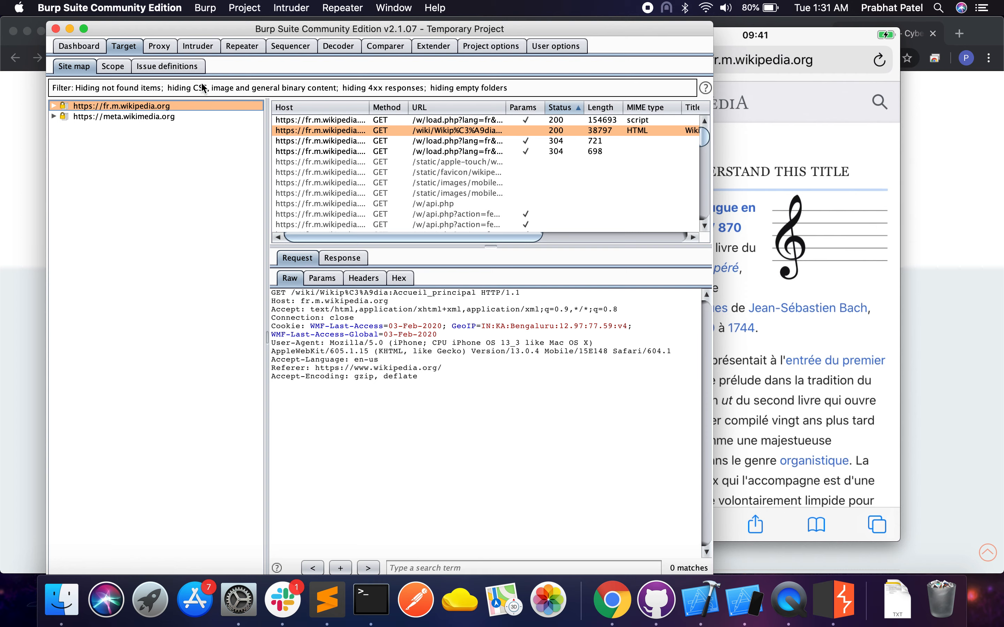
Step: Examine the Proxy options, including client request and server response interception rules, response modification, match and replace, and TLS pass through
click(160, 46)
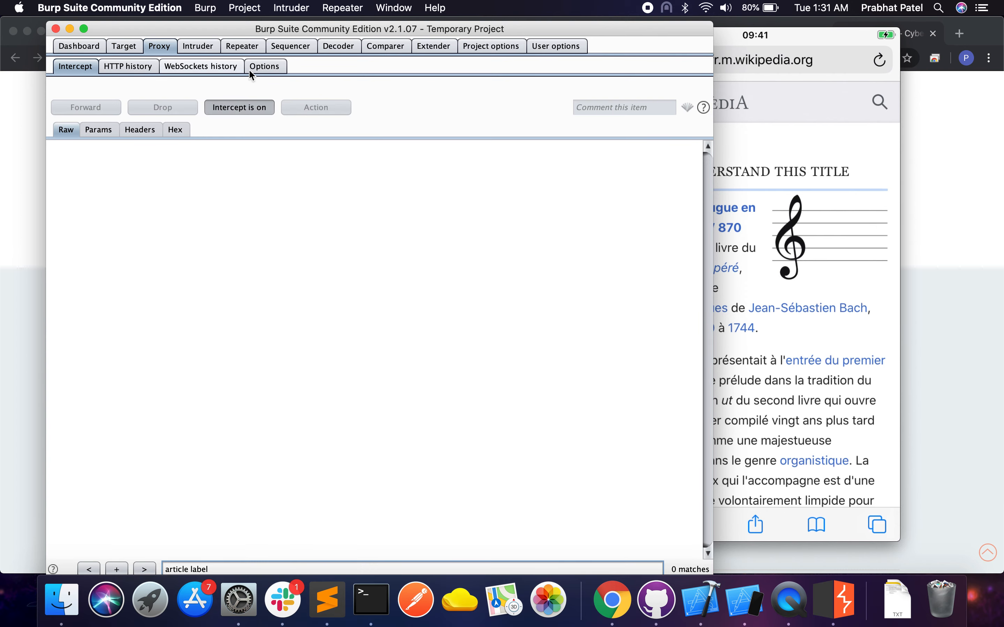
click(264, 66)
scroll(227, 259, down, 10)
scroll(228, 259, down, 5)
scroll(187, 220, up, 3)
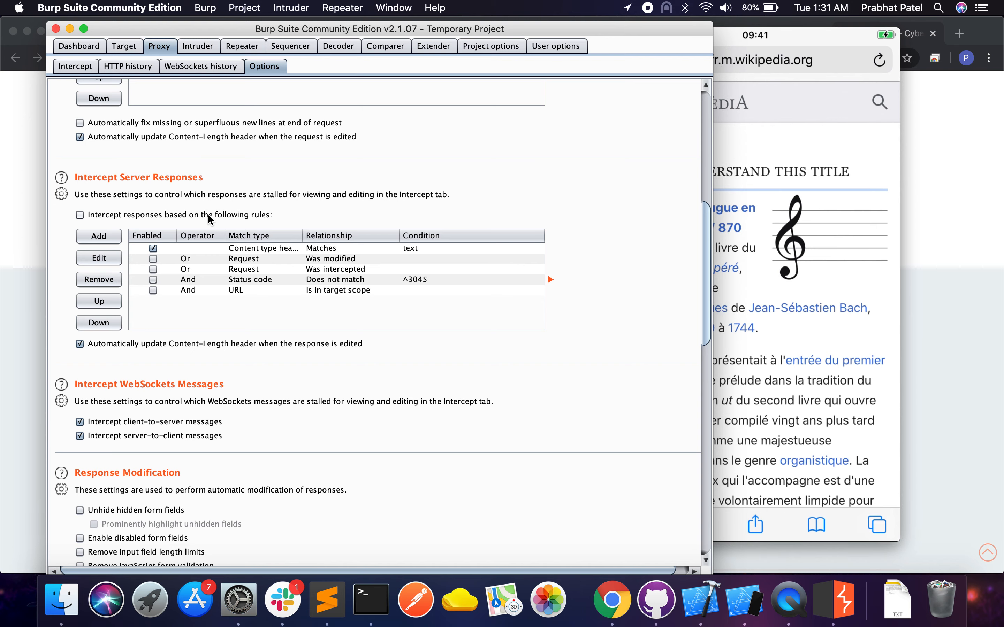
scroll(209, 218, down, 10)
scroll(210, 219, up, 3)
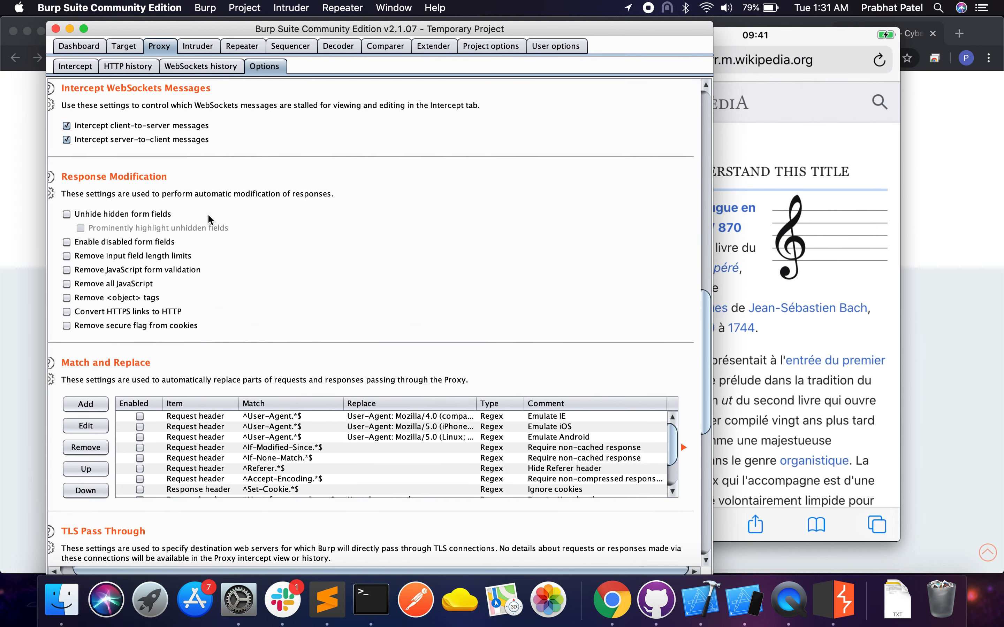
scroll(209, 218, down, 6)
scroll(208, 217, up, 10)
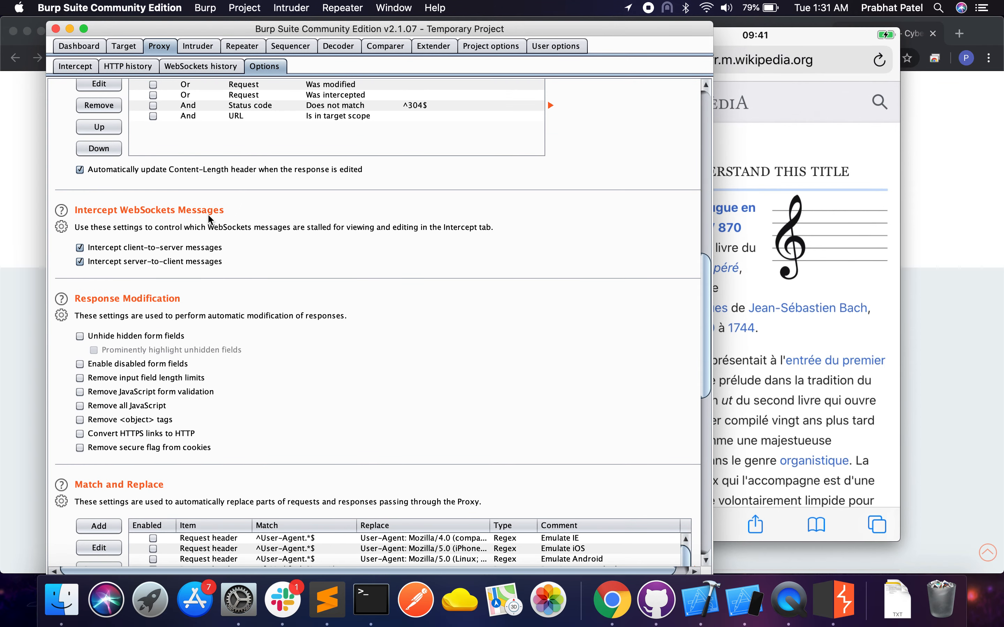
scroll(207, 214, up, 8)
scroll(207, 214, down, 3)
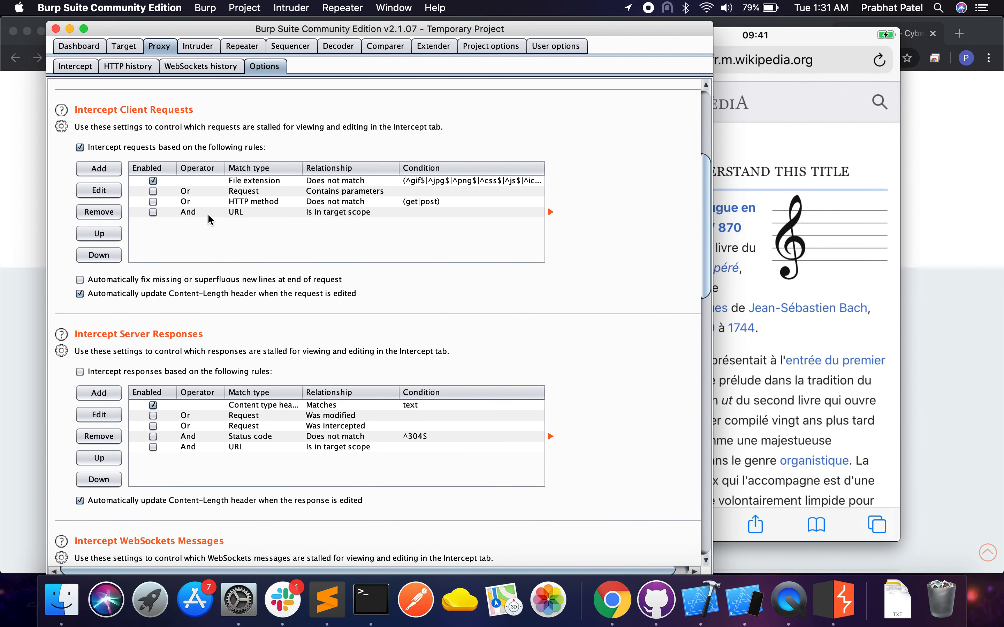
scroll(207, 213, down, 2)
scroll(207, 213, up, 6)
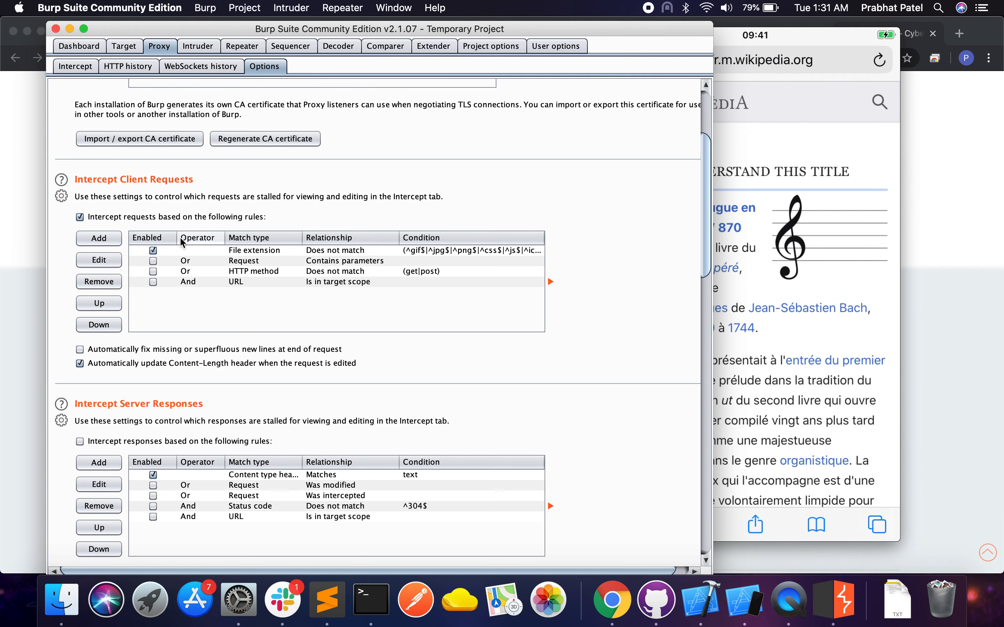
scroll(181, 242, down, 20)
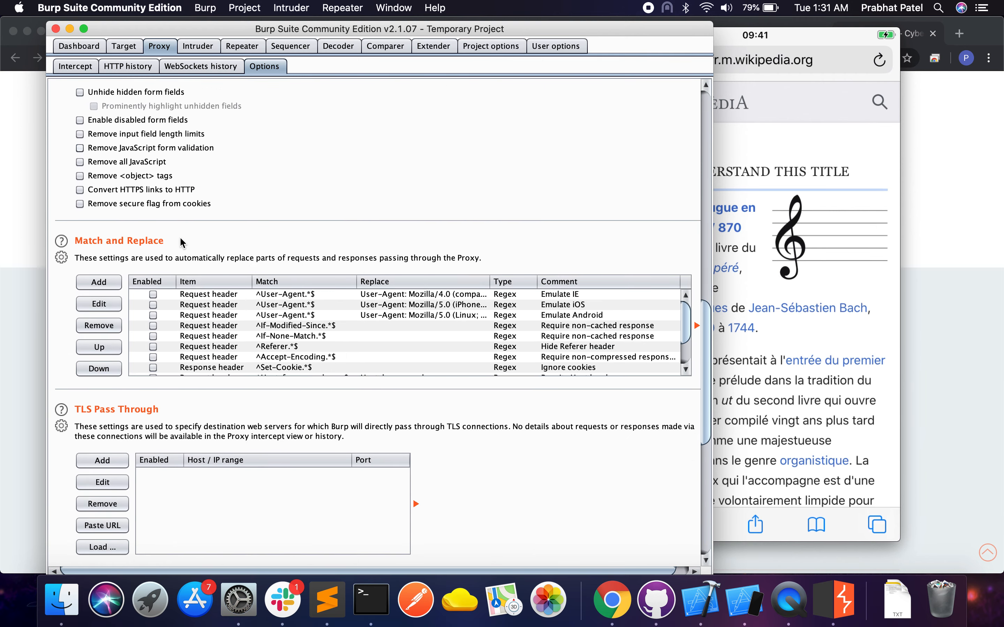
scroll(183, 242, up, 15)
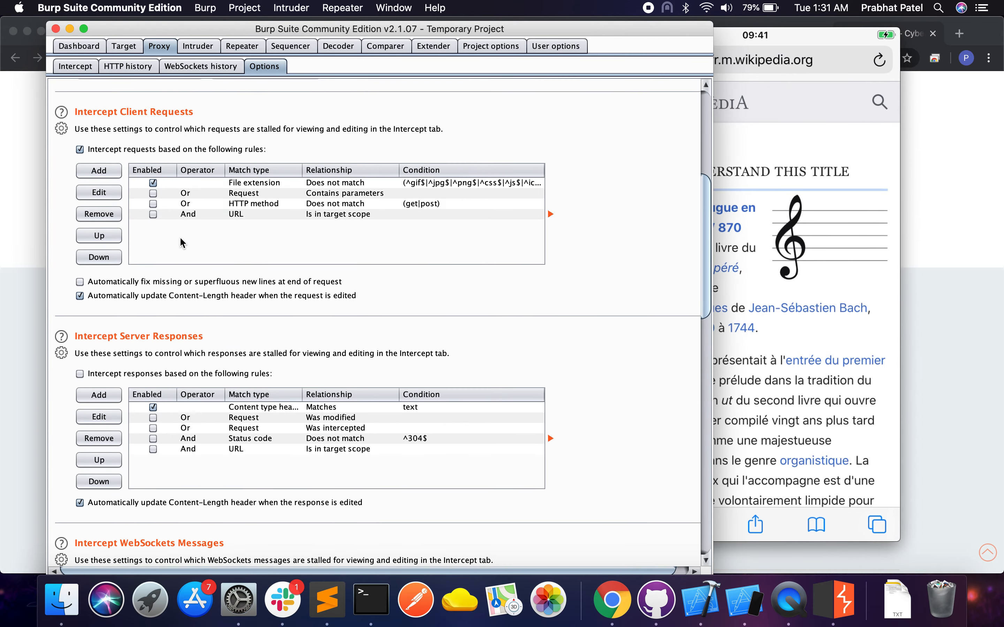
Step: Move the iPhone mirror window in QuickTime Player further away from the proxy options and return to Burp Suite
click(776, 145)
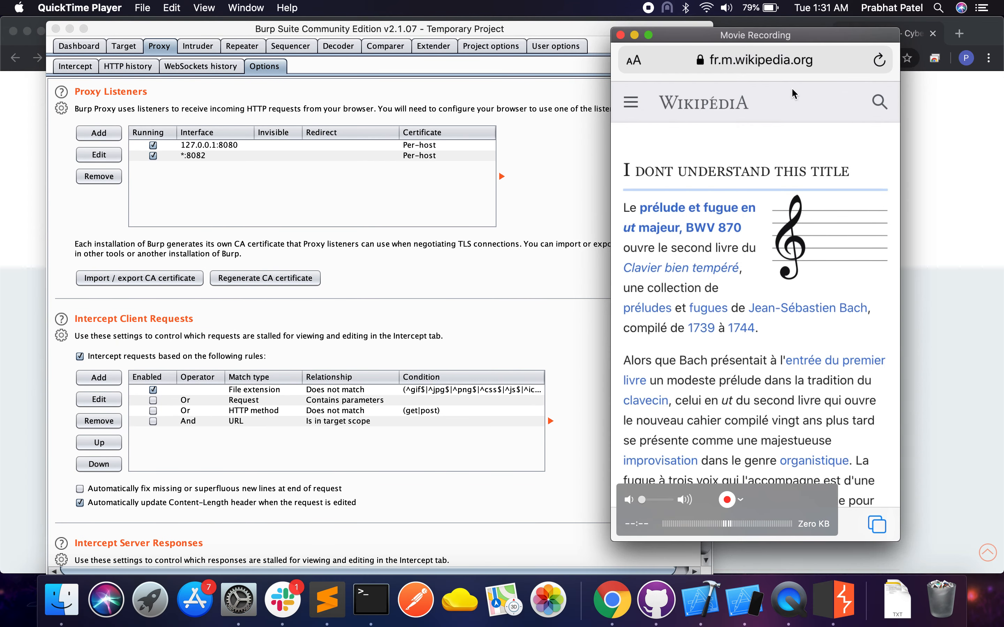
drag(805, 41, 873, 43)
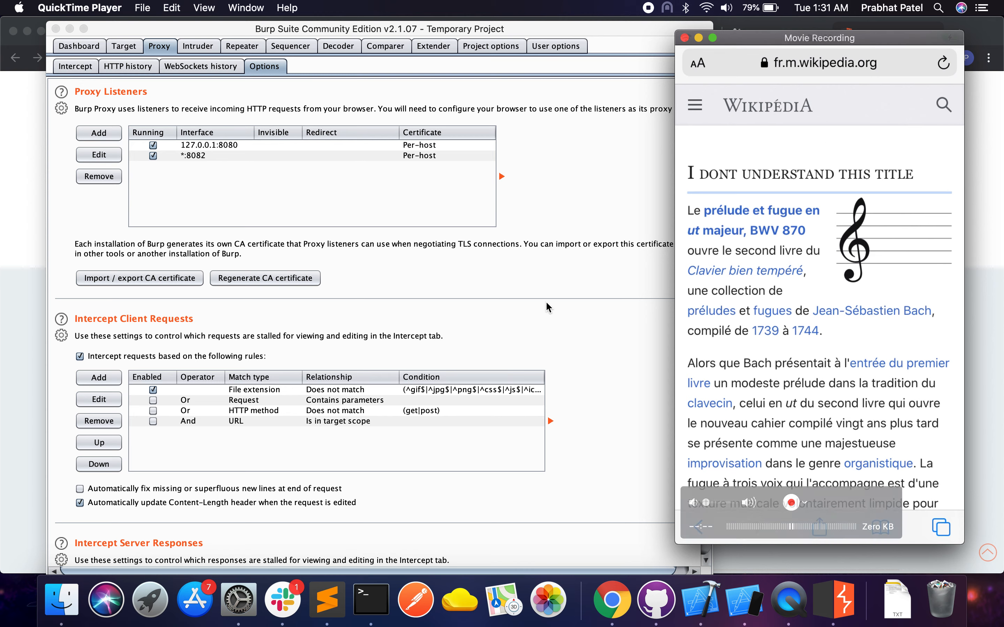
click(494, 314)
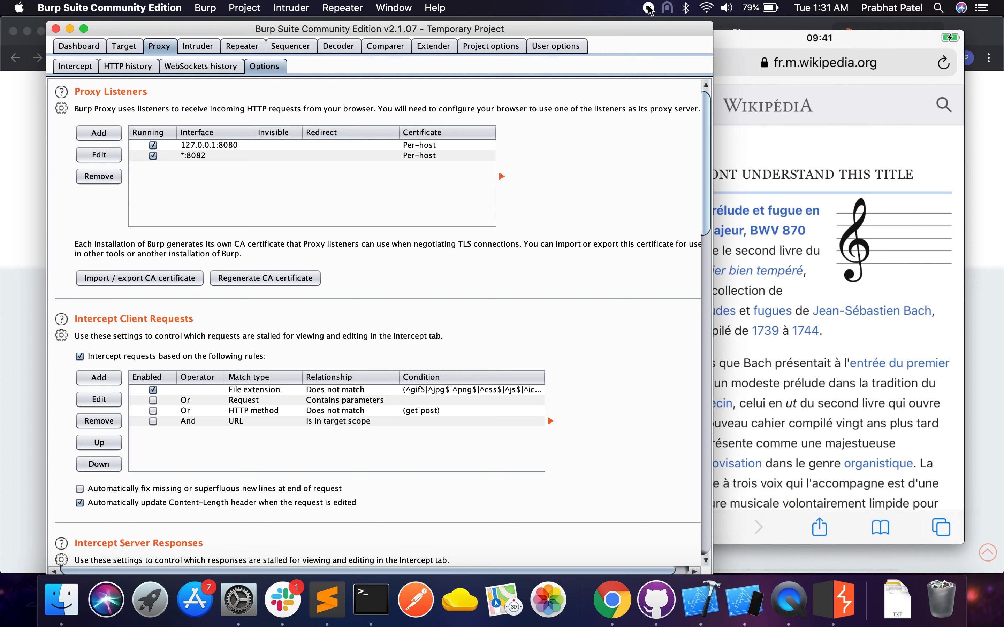